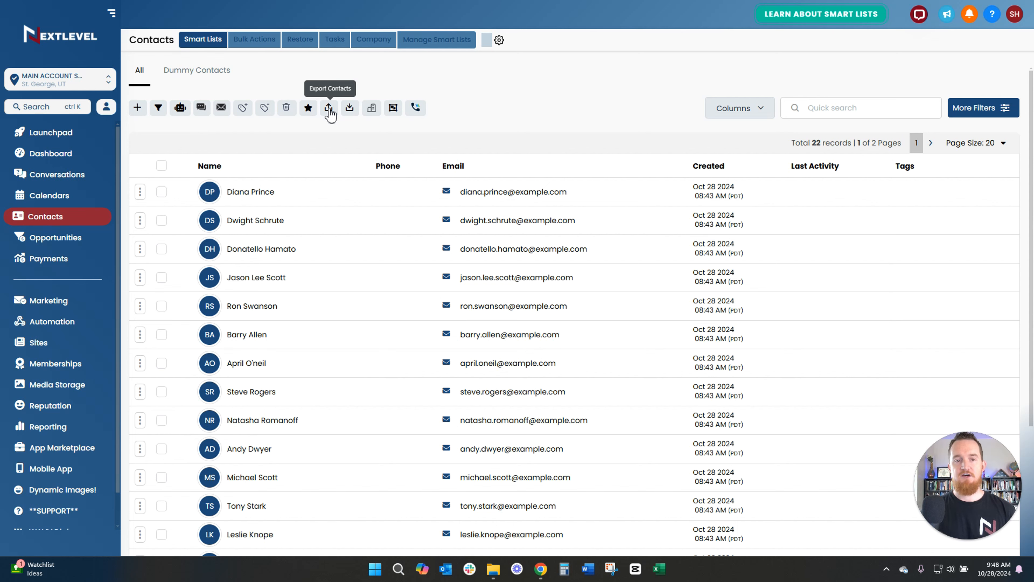
# Start a contact import from the CSV file and accept the column mapping to Name, Email and Phone
pyautogui.click(350, 108)
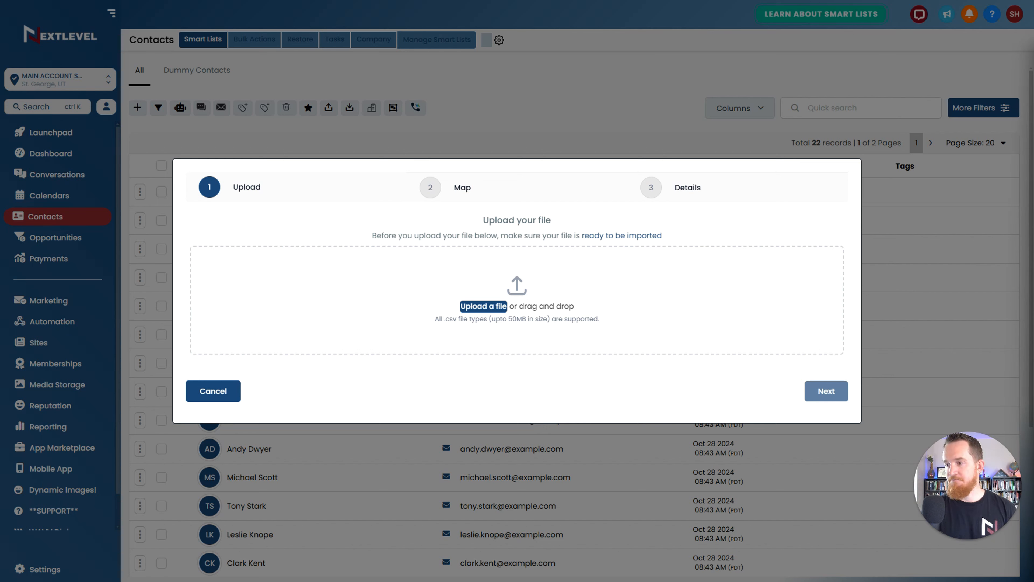
pyautogui.click(825, 400)
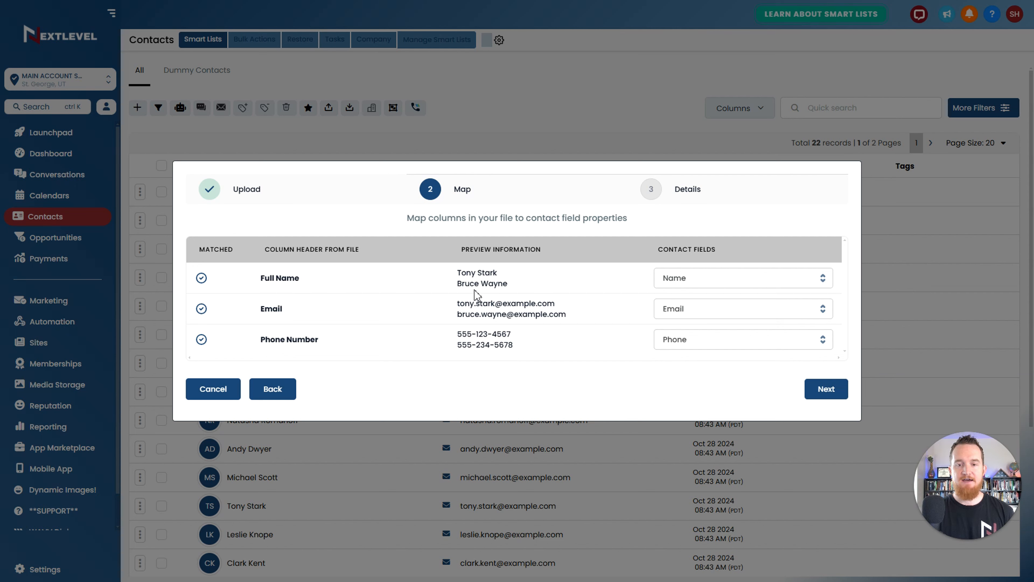
pyautogui.click(822, 392)
# Name the contact import Dummy Contacts
pyautogui.click(304, 278)
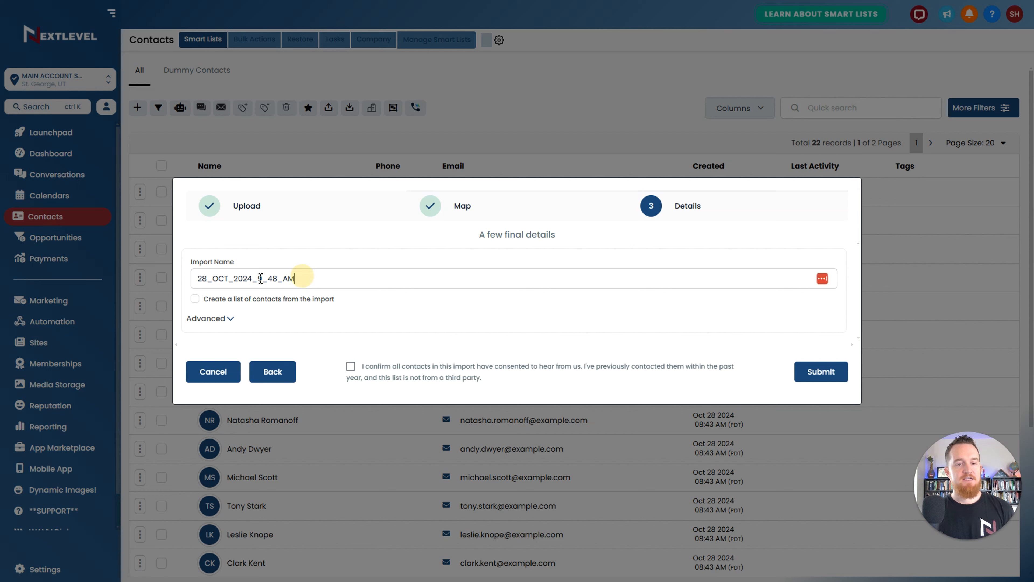
pyautogui.moveTo(261, 278); pyautogui.dragTo(171, 284)
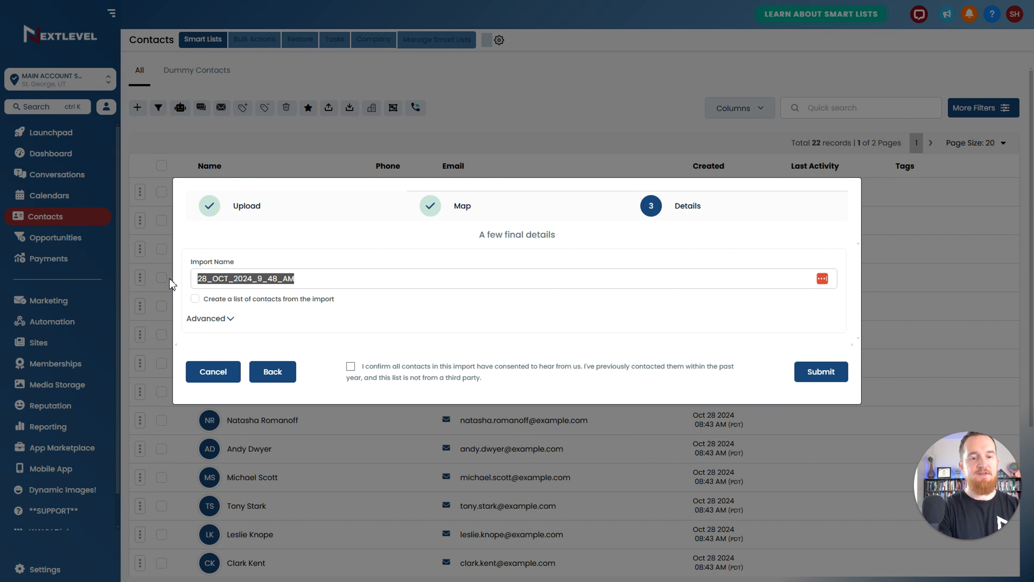
pyautogui.write('Dummy Contacts')
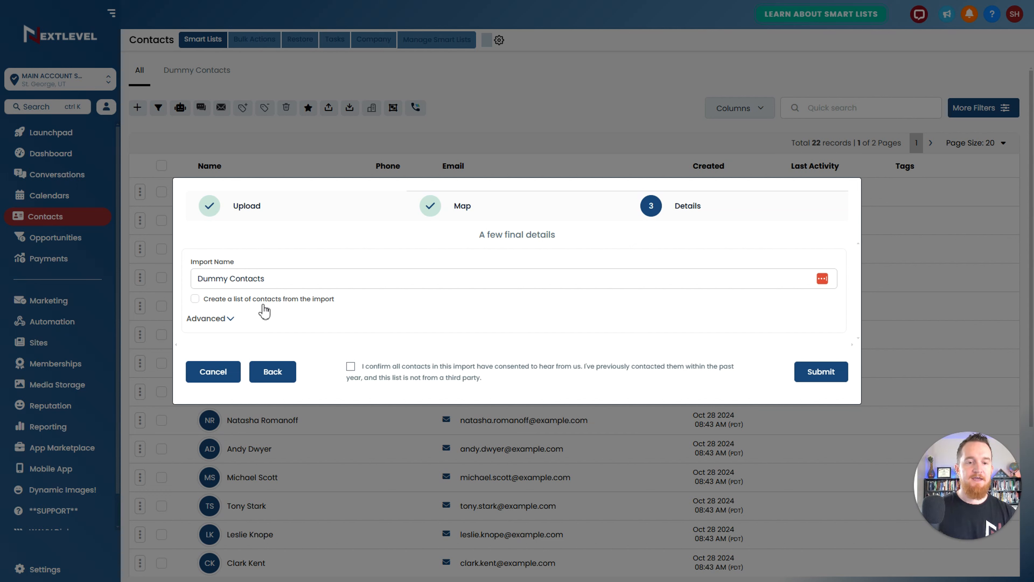
# Enable creating a list of contacts from the import, confirm the contacts' consent and submit the import
pyautogui.moveTo(203, 299); pyautogui.dragTo(353, 305)
pyautogui.click(358, 301)
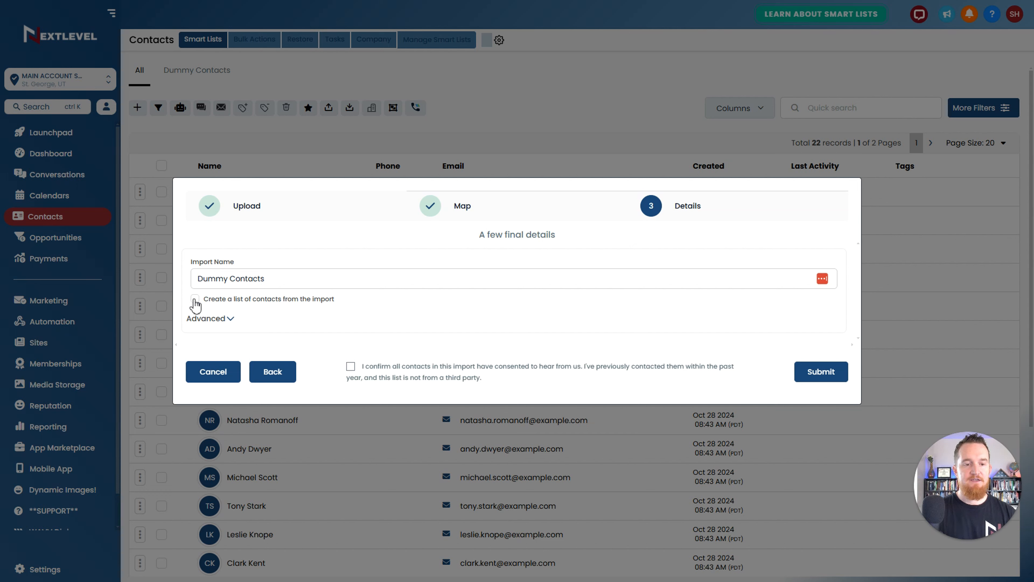
pyautogui.click(195, 300)
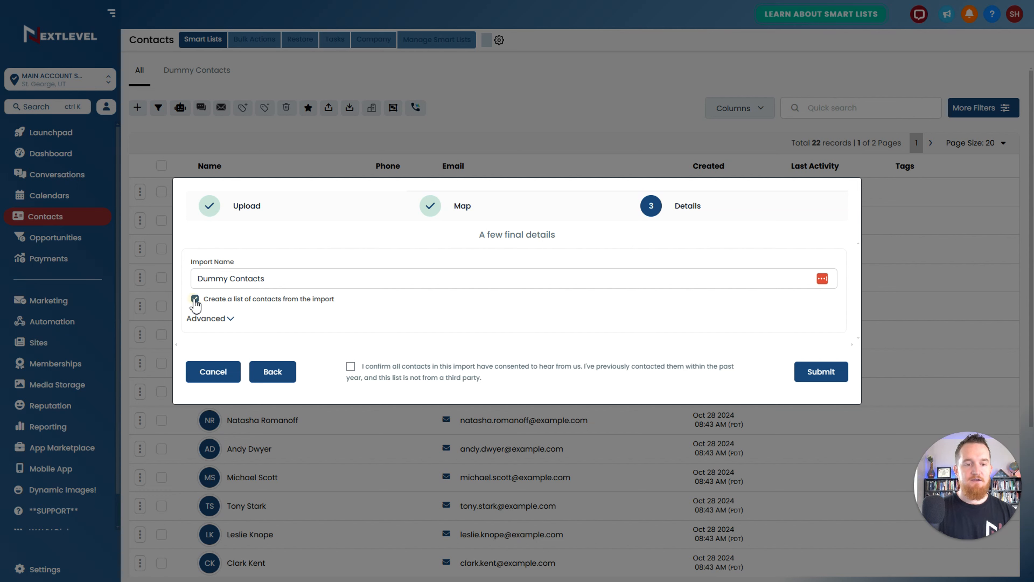
pyautogui.click(350, 368)
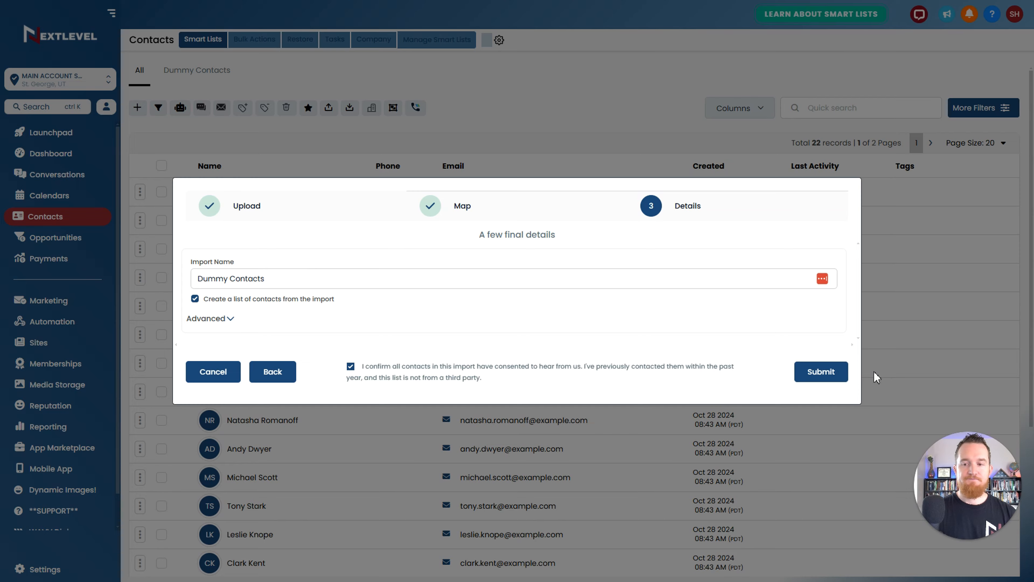
pyautogui.click(821, 371)
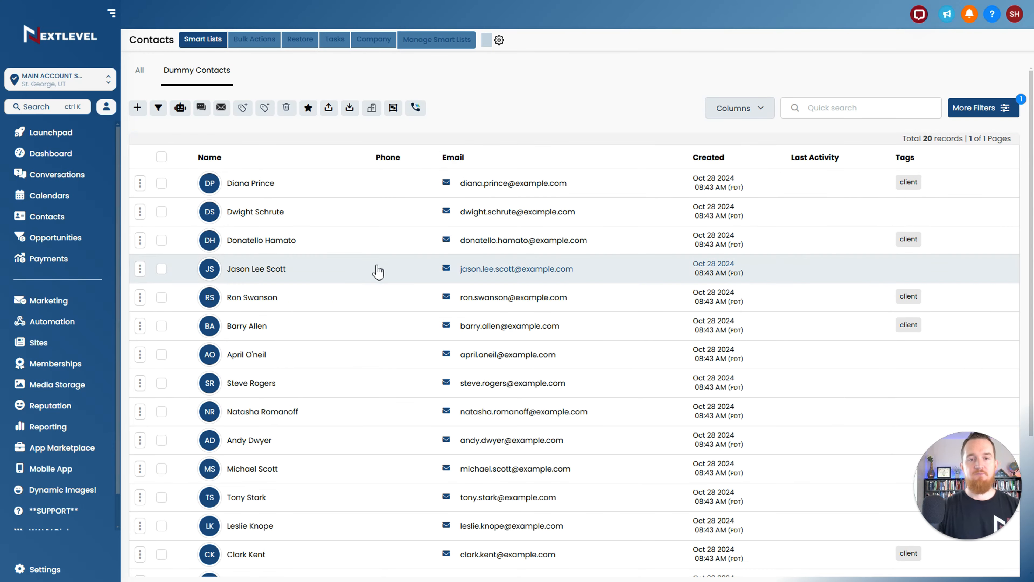
# Compare the full contact list with the Dummy Contacts smart list and check which filter the smart list uses
pyautogui.click(140, 71)
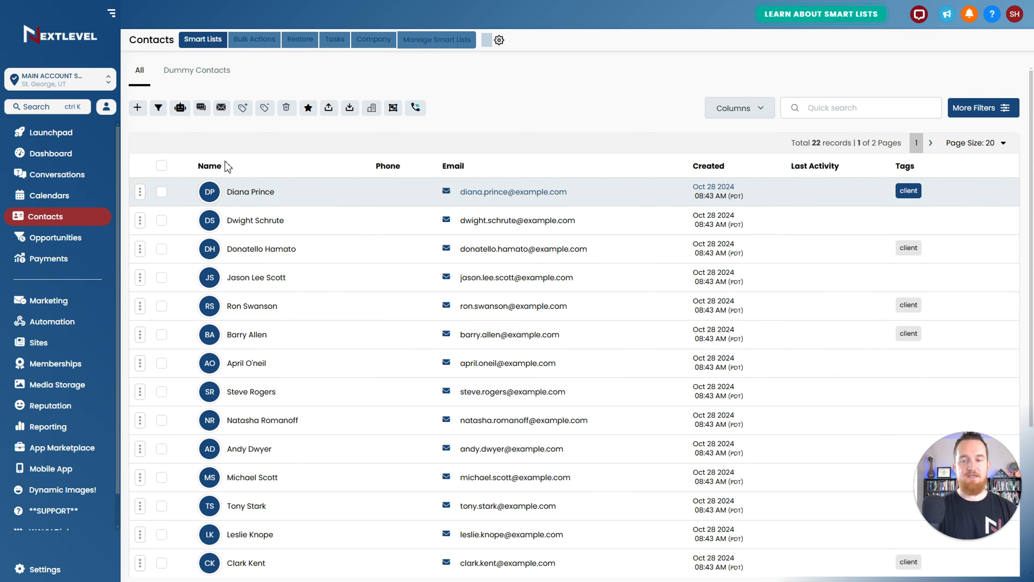
pyautogui.click(204, 77)
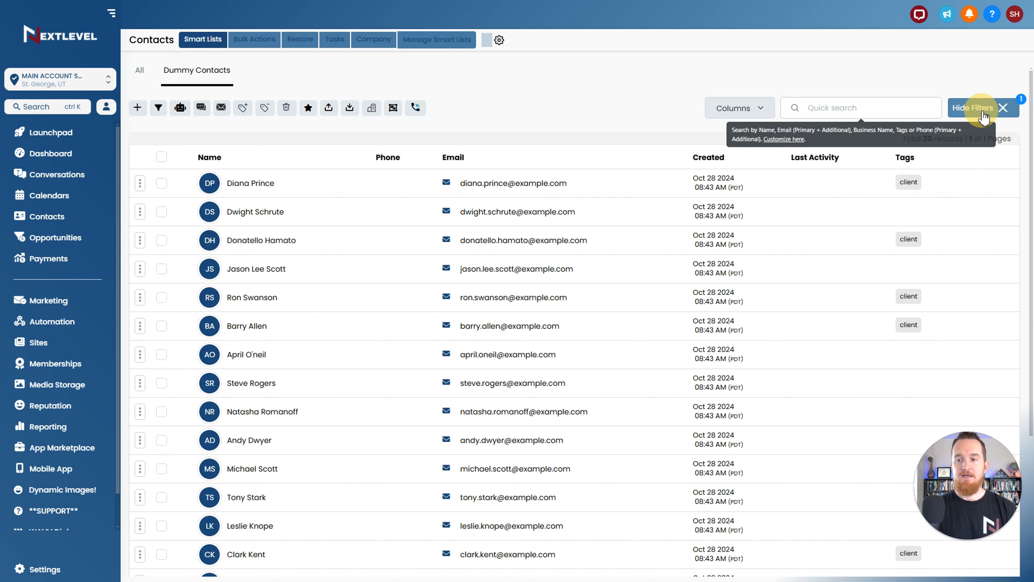
pyautogui.click(979, 107)
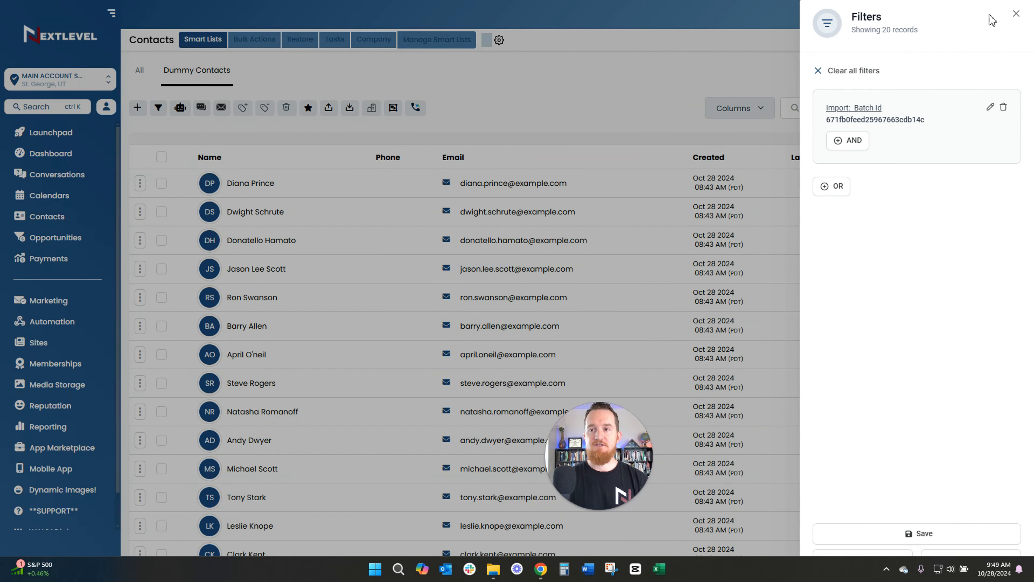
pyautogui.click(1017, 14)
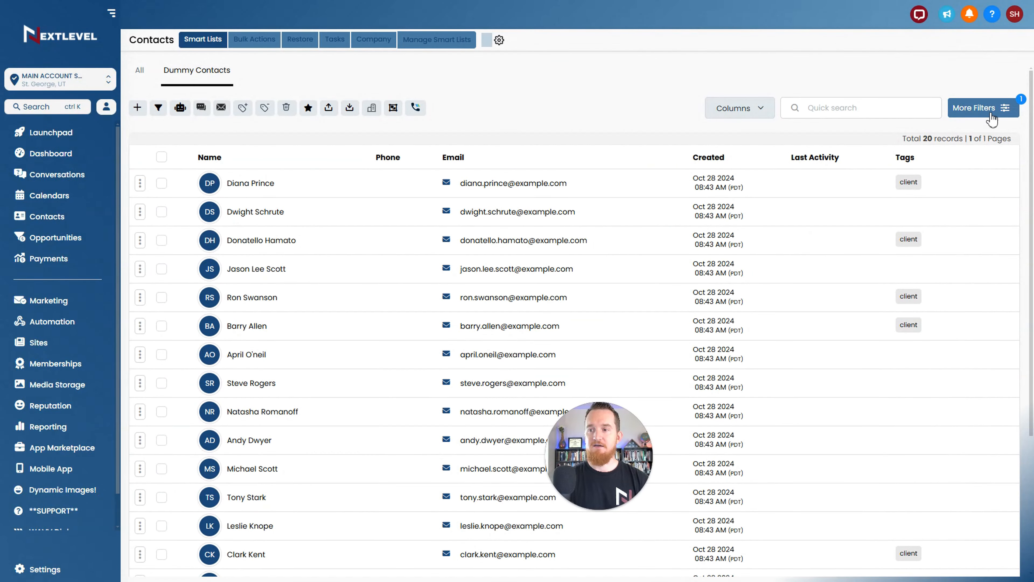
# Add an AND condition to the Dummy Contacts filters so that Tag is client, and apply it
pyautogui.click(979, 108)
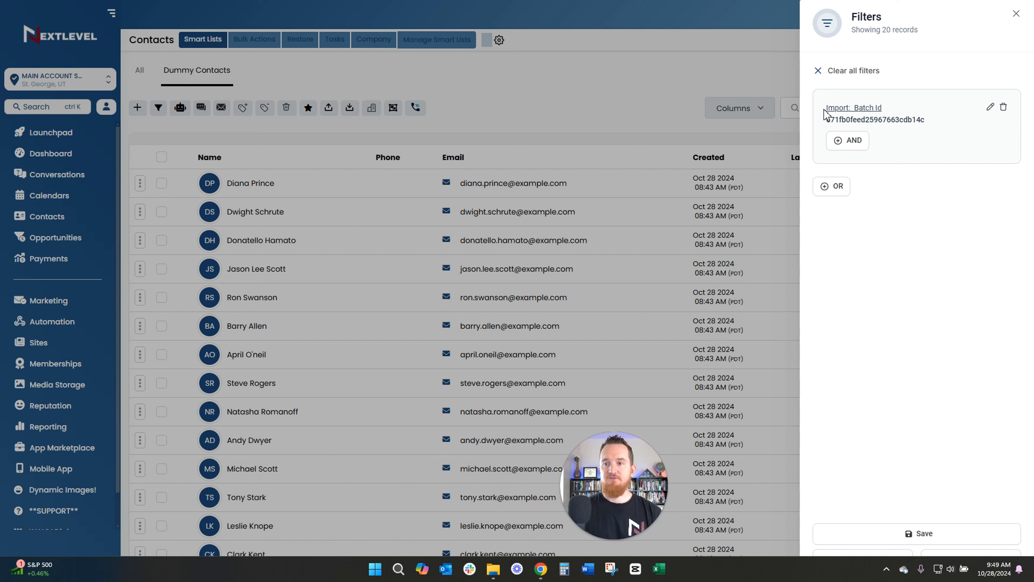
pyautogui.moveTo(825, 108); pyautogui.dragTo(882, 108)
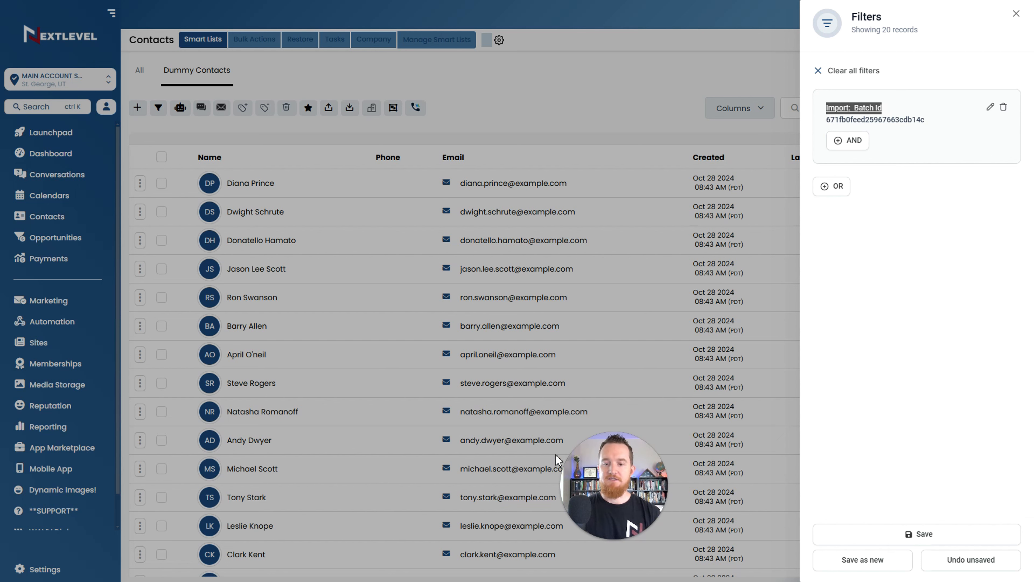
pyautogui.moveTo(619, 484); pyautogui.dragTo(639, 485)
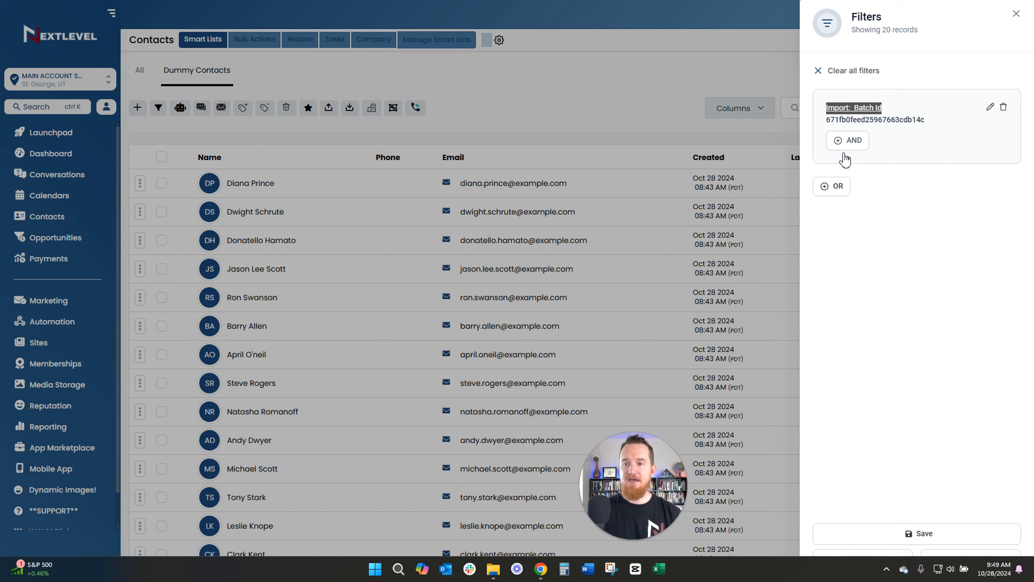
pyautogui.click(848, 141)
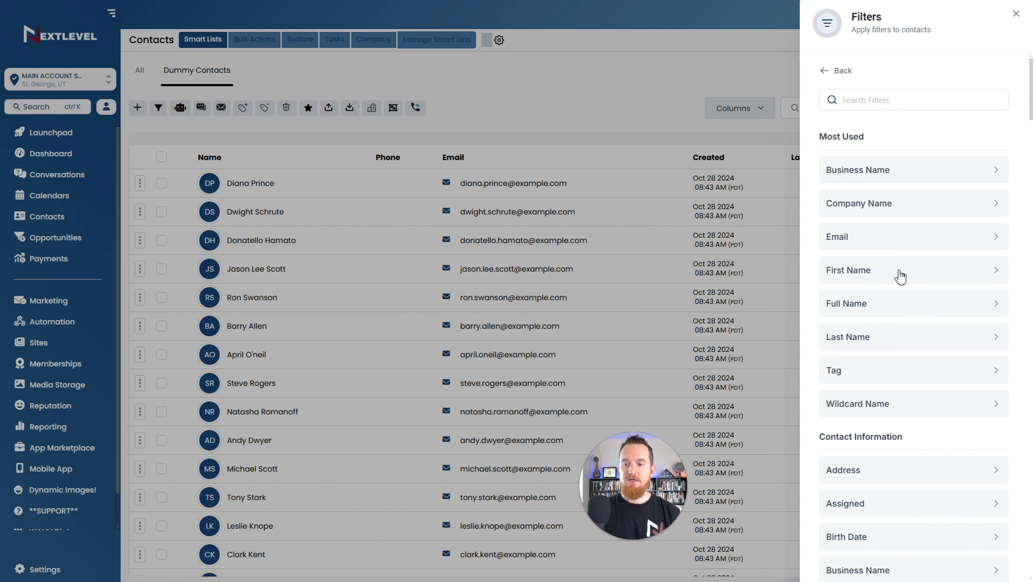
pyautogui.click(914, 373)
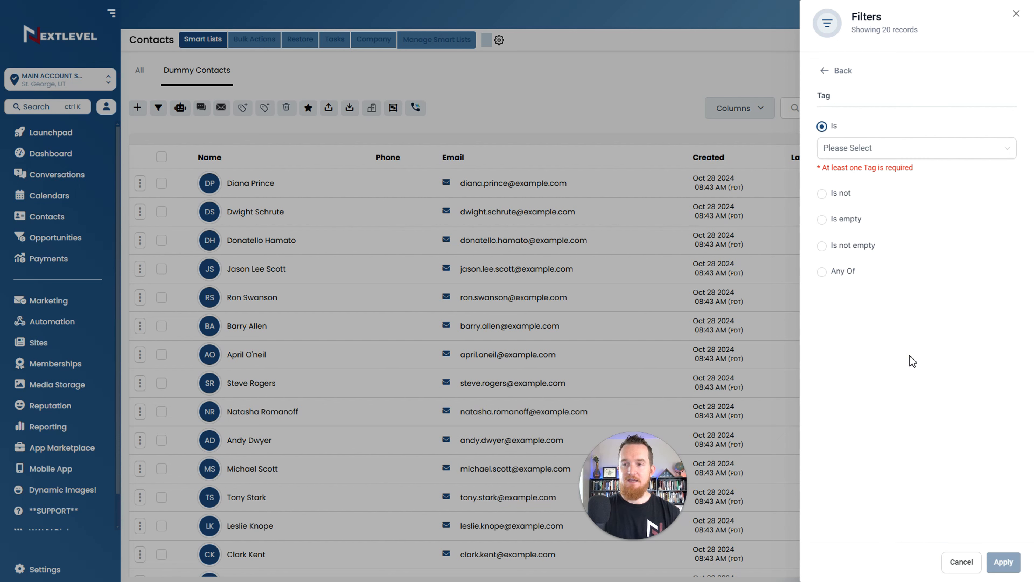
pyautogui.click(855, 154)
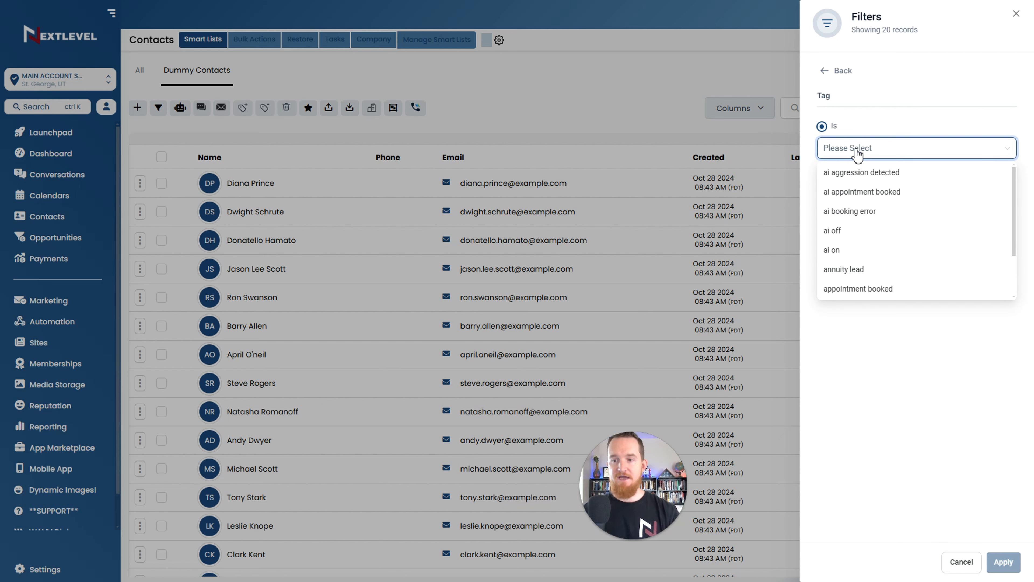
pyautogui.write('clien')
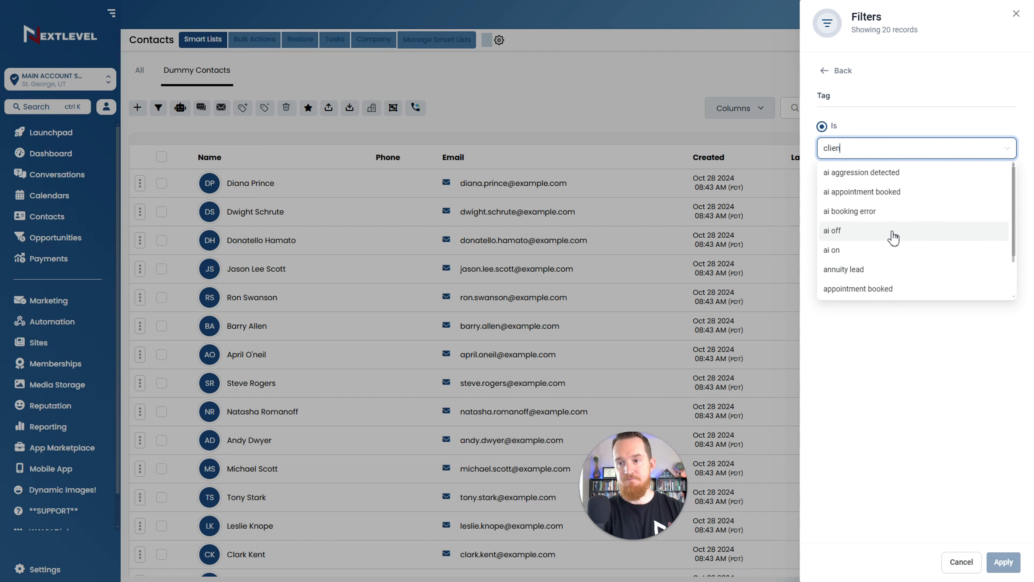
pyautogui.click(848, 172)
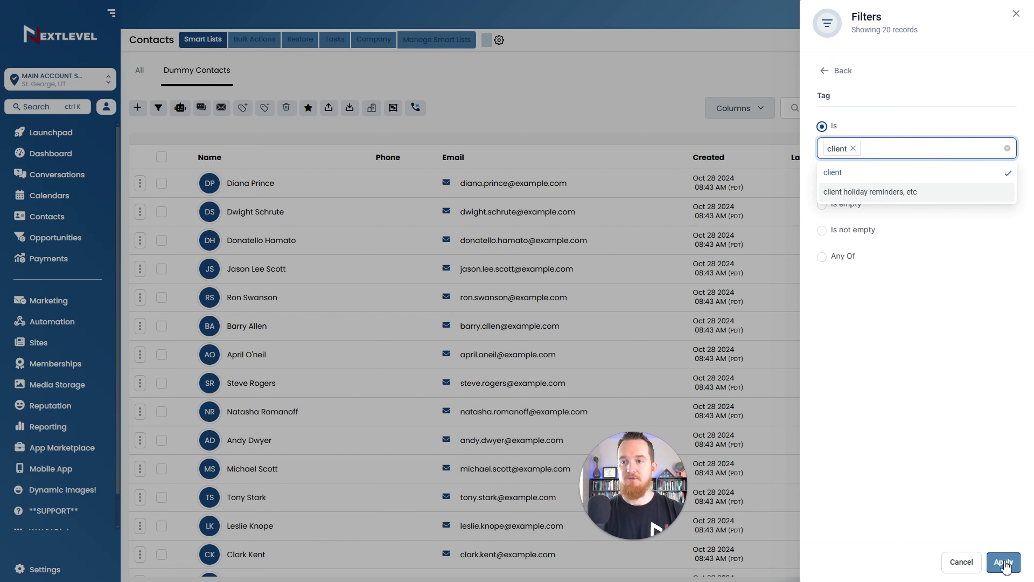
pyautogui.click(1005, 563)
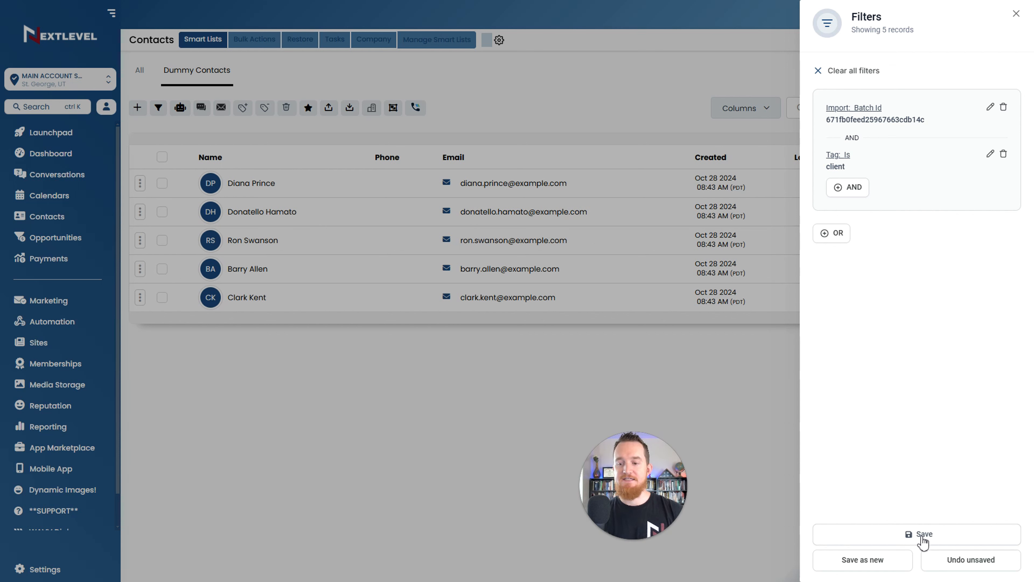
# Save the filtered contacts as a new smart list named Dummy Contacts-Clients
pyautogui.click(866, 560)
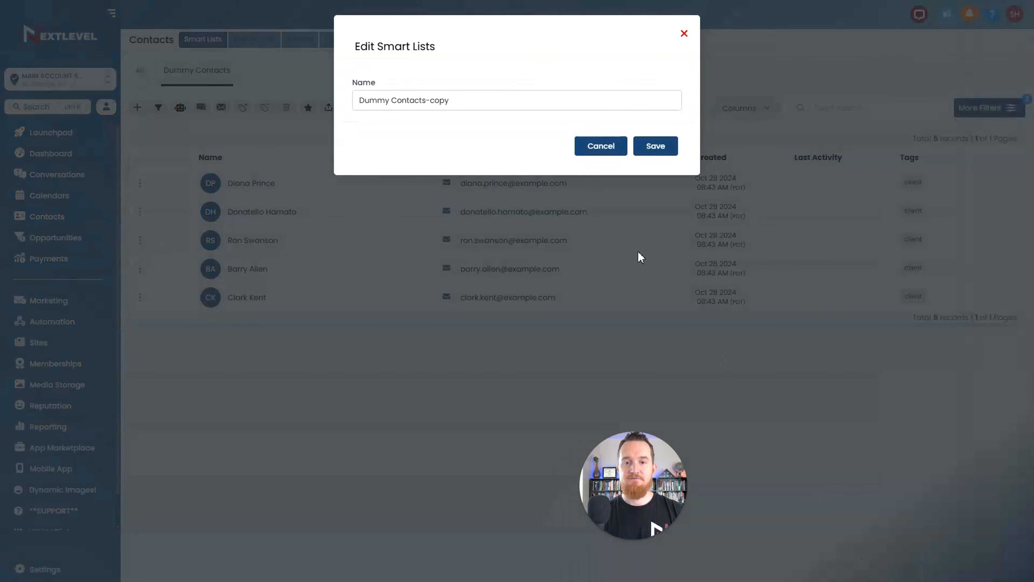
pyautogui.moveTo(449, 100); pyautogui.dragTo(432, 101)
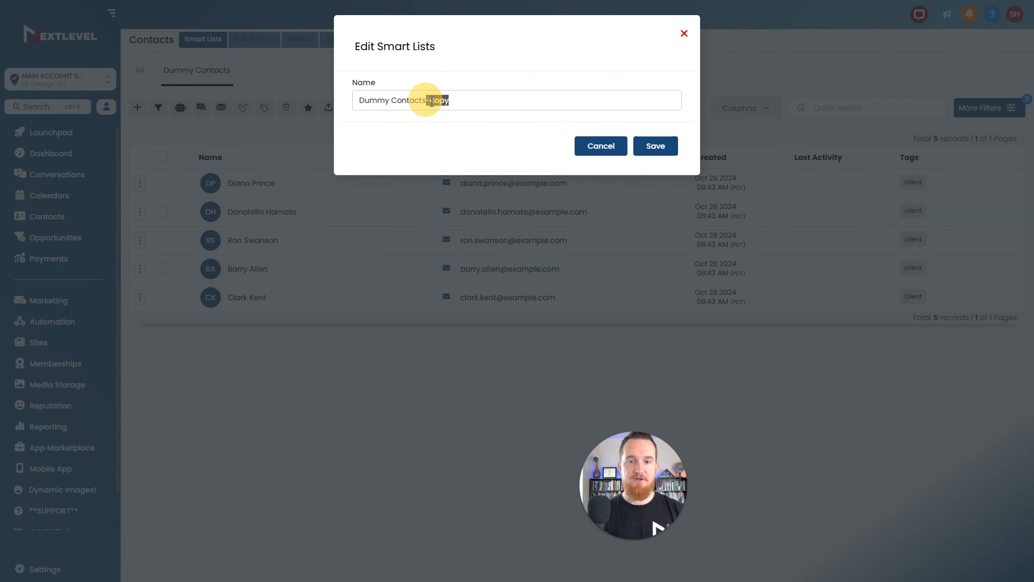
pyautogui.write('Q')
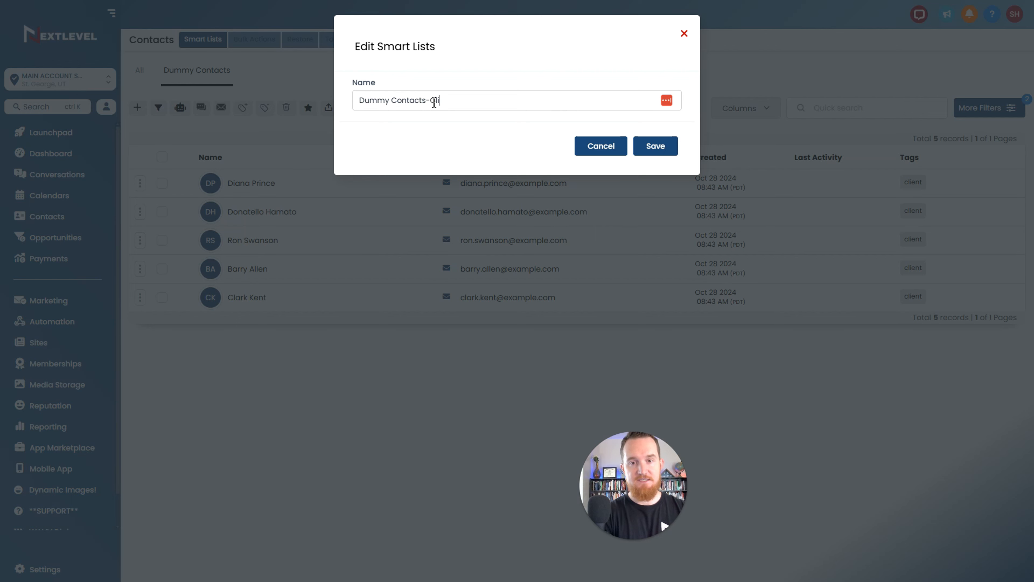
pyautogui.click(657, 149)
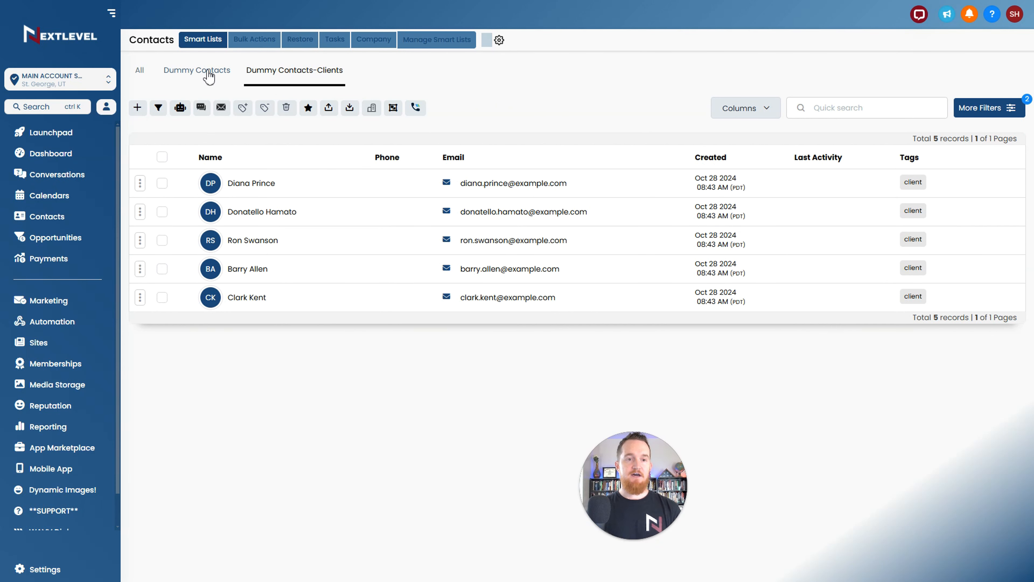
# Compare the Dummy Contacts and Dummy Contacts-Clients lists, and browse the filter fields available for another AND condition on the clients list
pyautogui.click(200, 70)
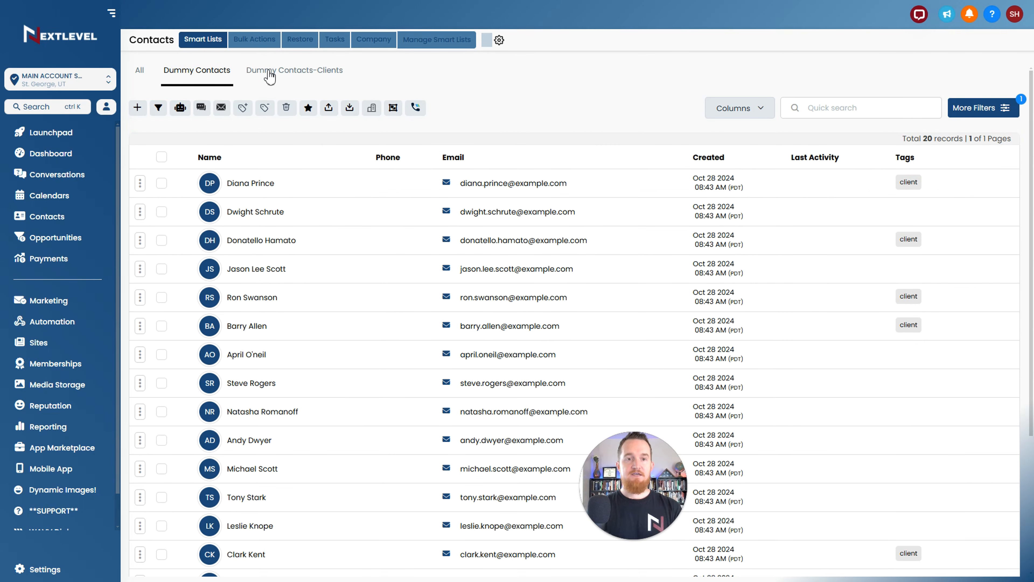
pyautogui.click(277, 74)
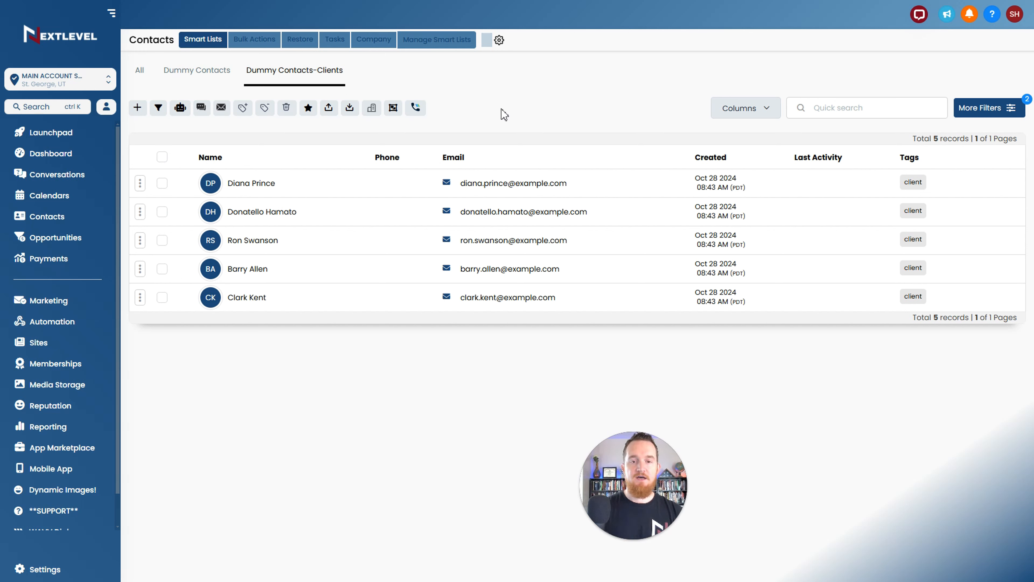
pyautogui.click(1006, 108)
pyautogui.click(851, 187)
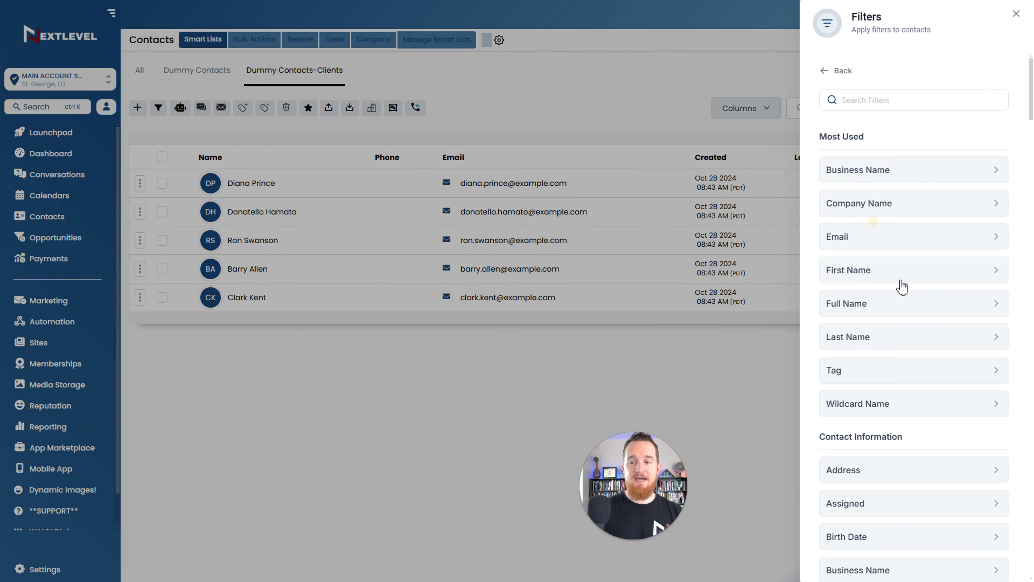
pyautogui.scroll(-10, 902, 290)
pyautogui.scroll(-20, 904, 297)
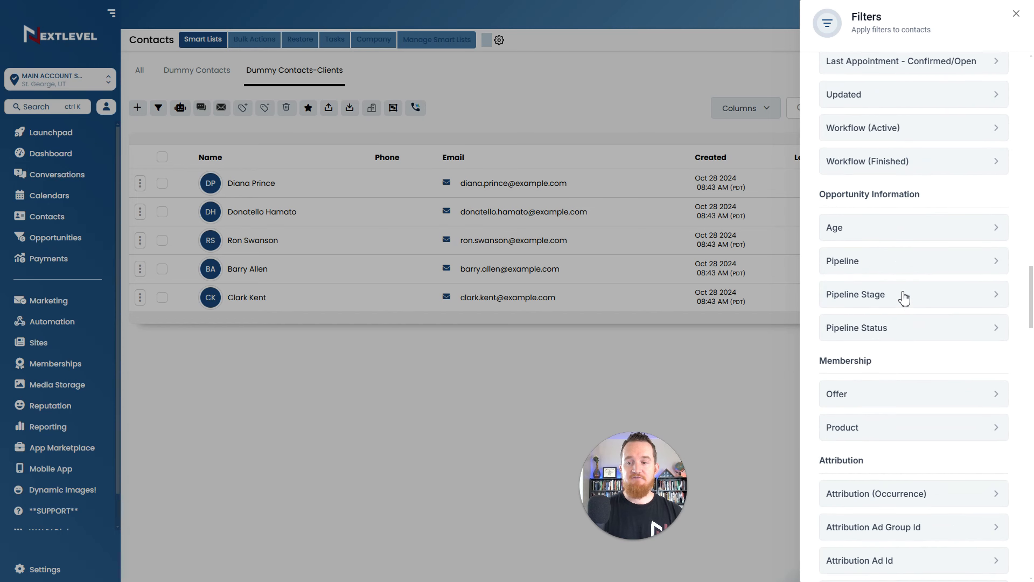
pyautogui.scroll(20, 905, 300)
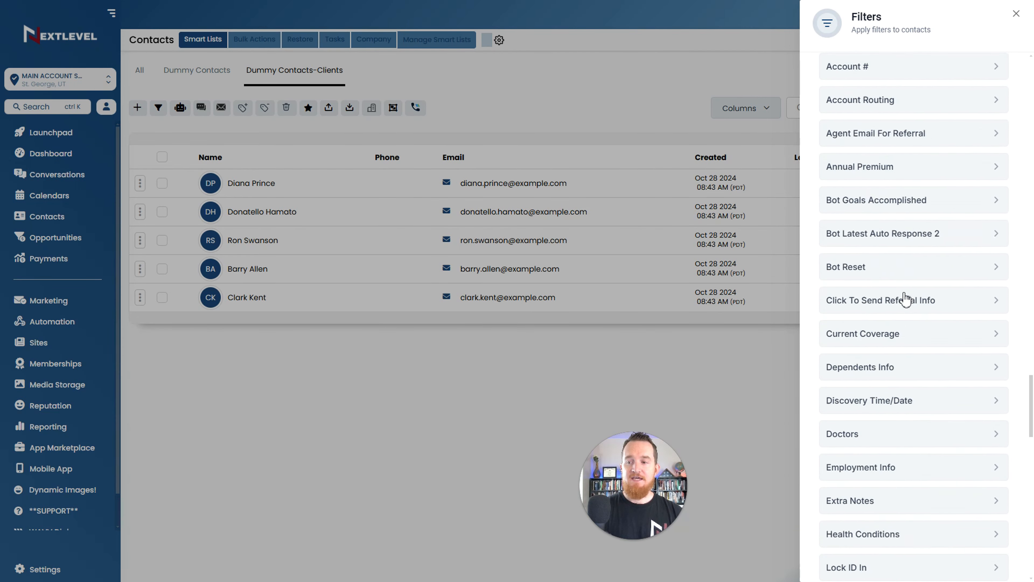
pyautogui.scroll(10, 905, 300)
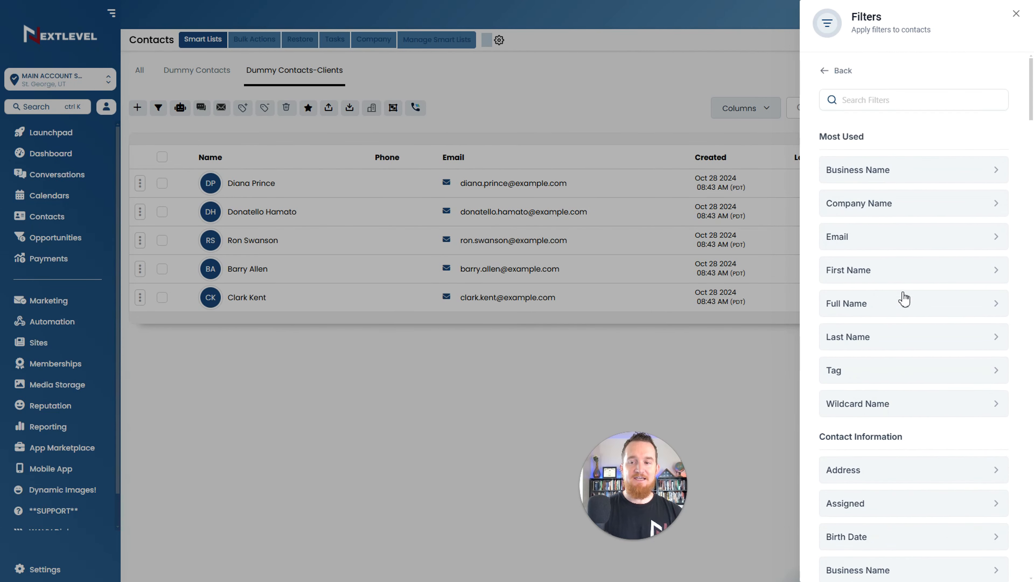
# Search the filters for "cre", open the Created filter and examine its date condition options
pyautogui.click(862, 105)
pyautogui.write('cre')
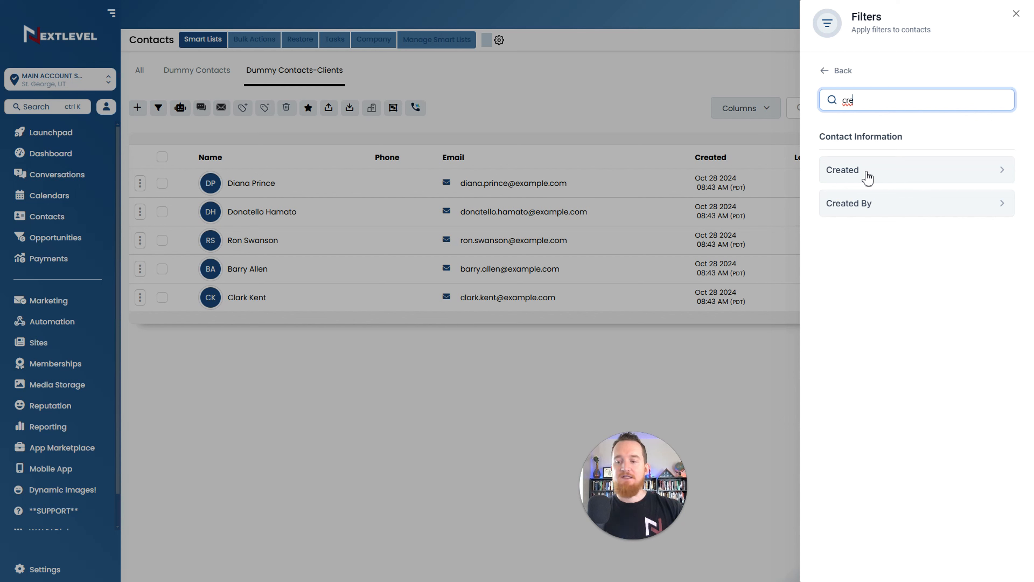
pyautogui.click(880, 172)
pyautogui.click(863, 148)
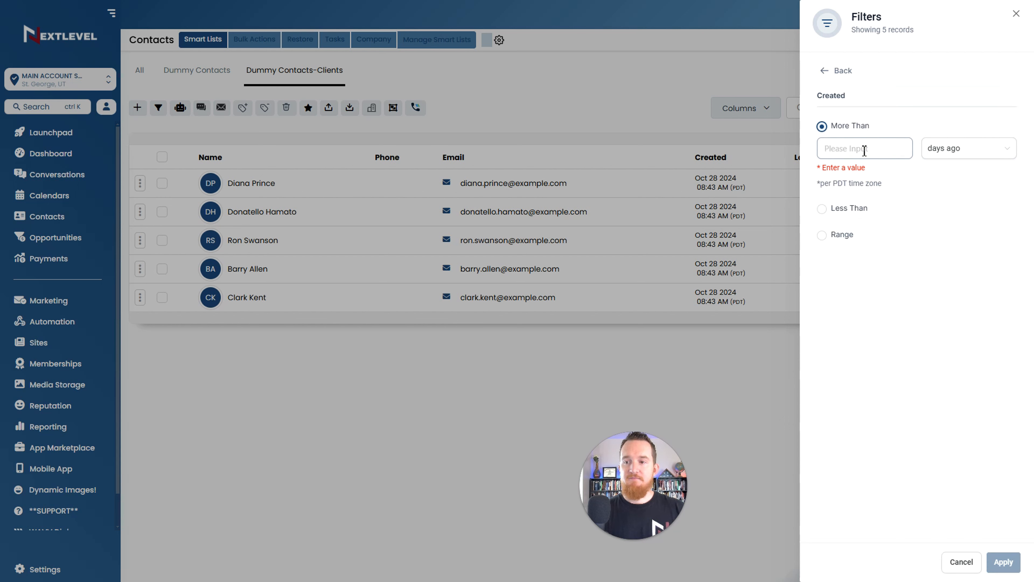
pyautogui.click(977, 148)
pyautogui.click(838, 254)
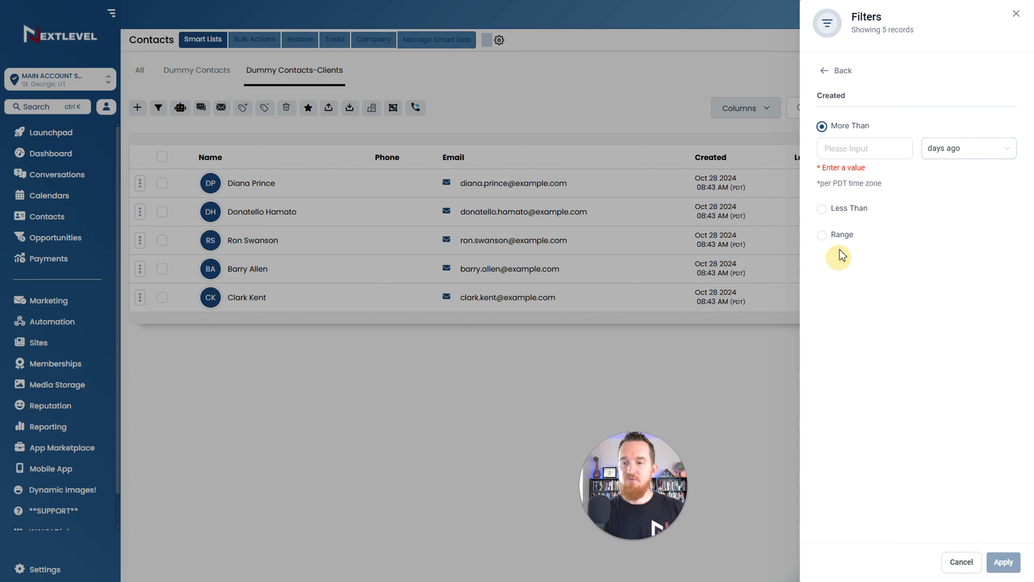
# Examine the date range calendar of the Created filter, cancel the condition and close the filters without saving
pyautogui.click(823, 236)
pyautogui.click(861, 199)
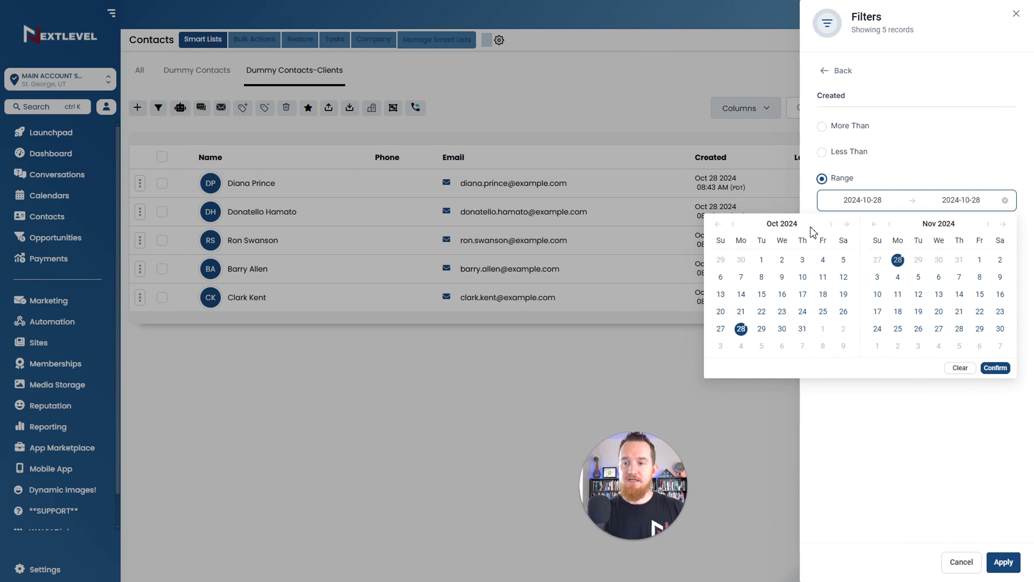
pyautogui.click(733, 224)
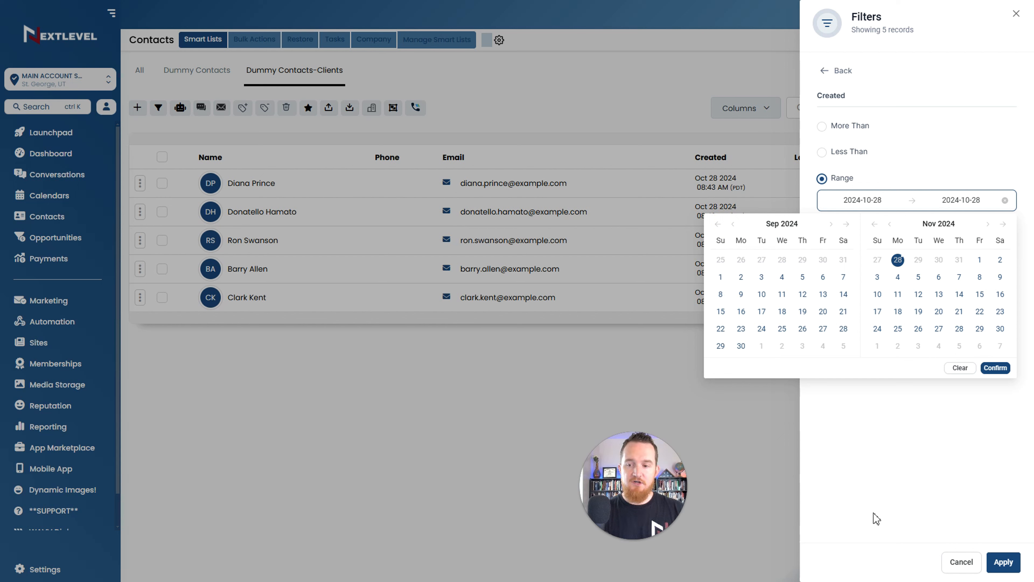
pyautogui.click(959, 563)
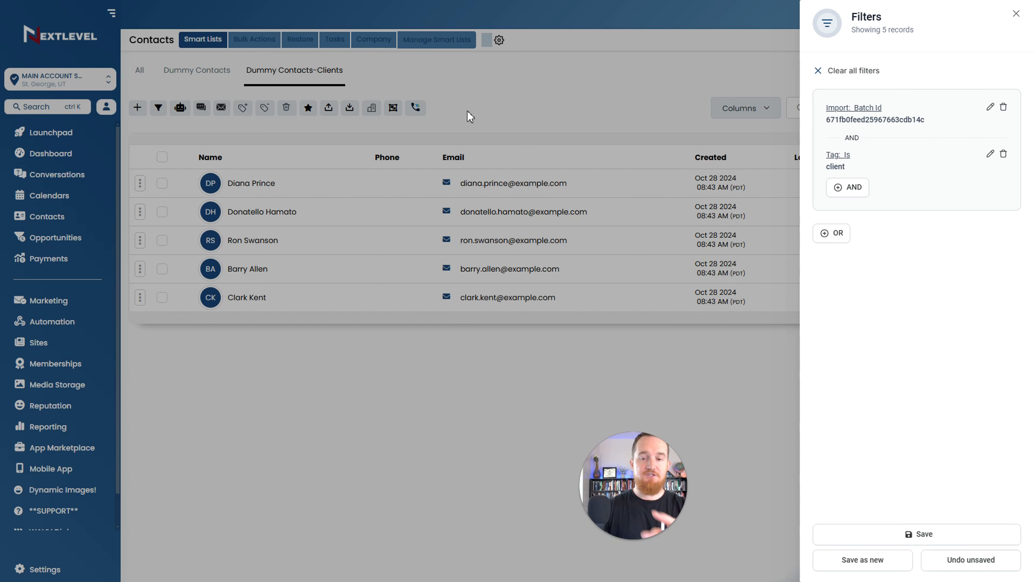
pyautogui.click(1016, 14)
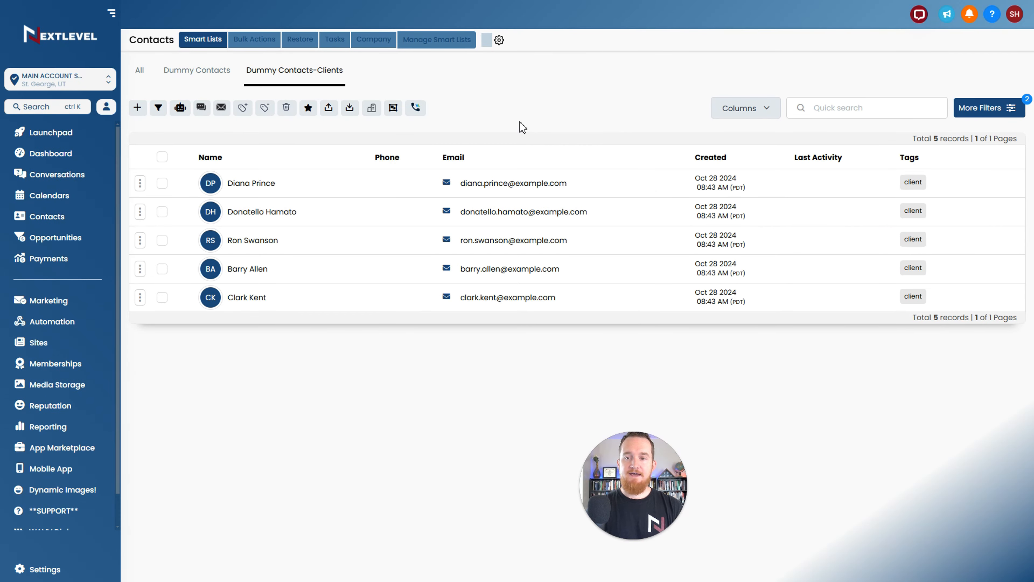
# Return to the All contacts list and show the Account # column there without saving it to a smart list
pyautogui.click(193, 73)
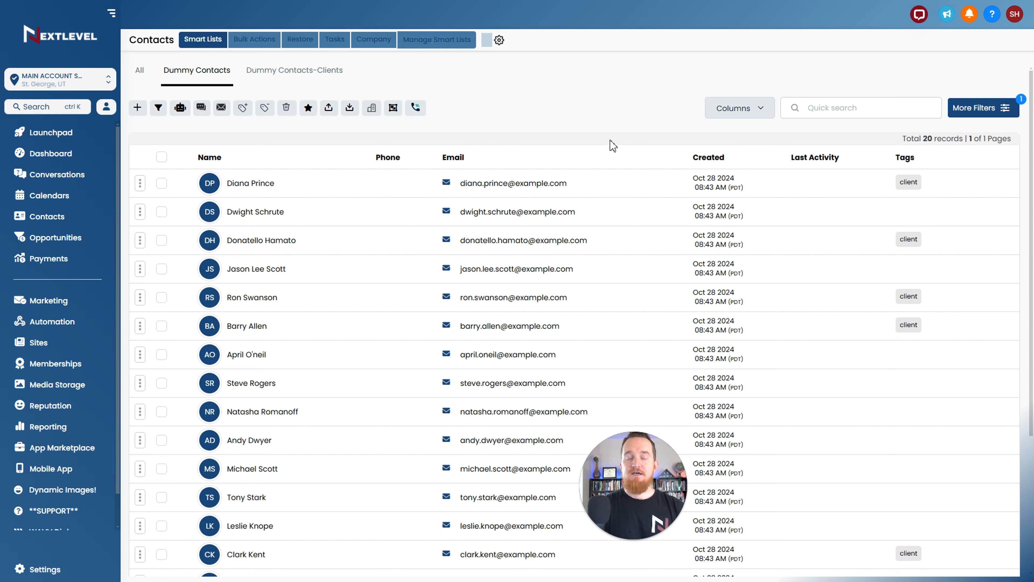
pyautogui.click(140, 72)
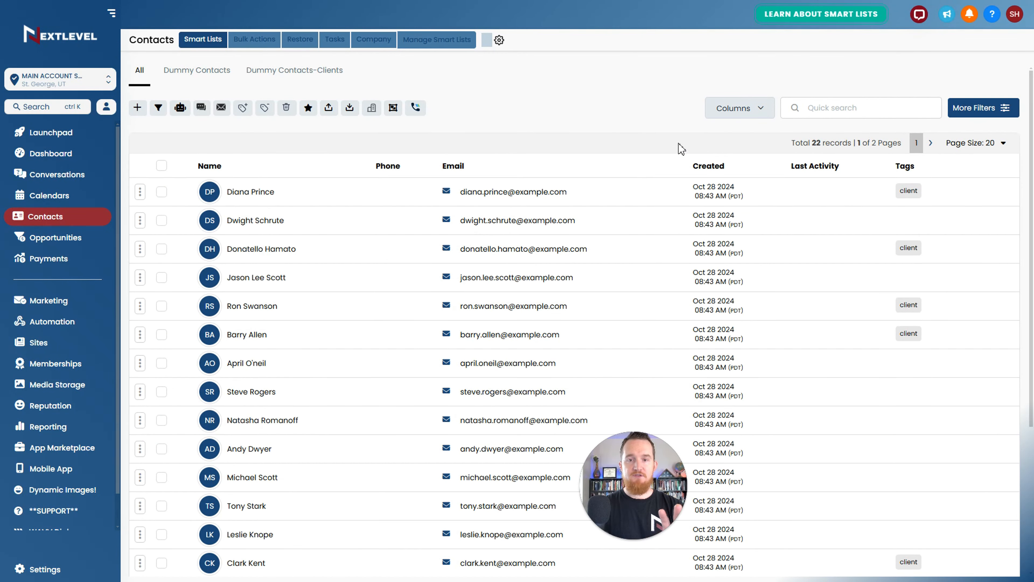
pyautogui.click(732, 118)
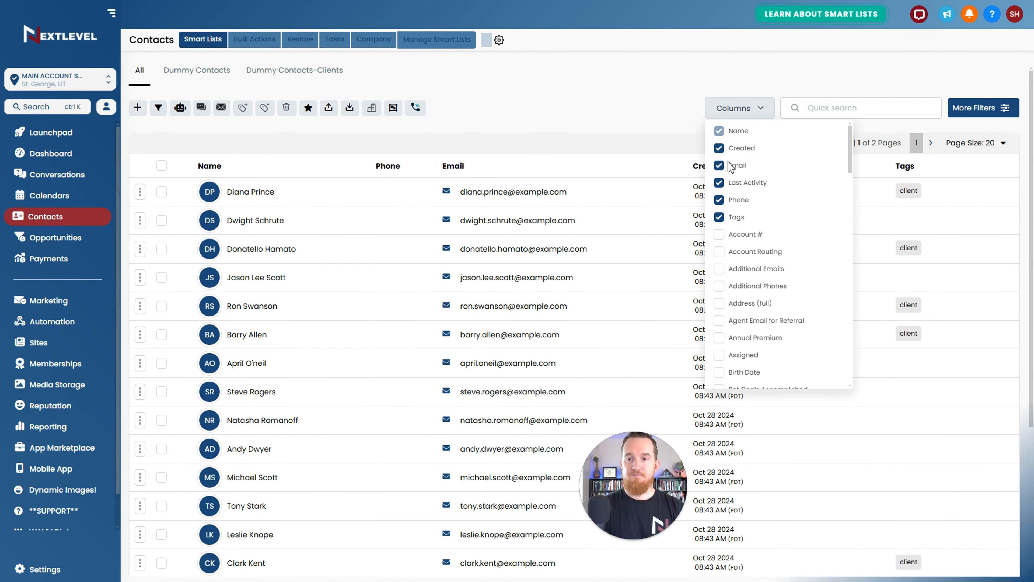
pyautogui.click(733, 234)
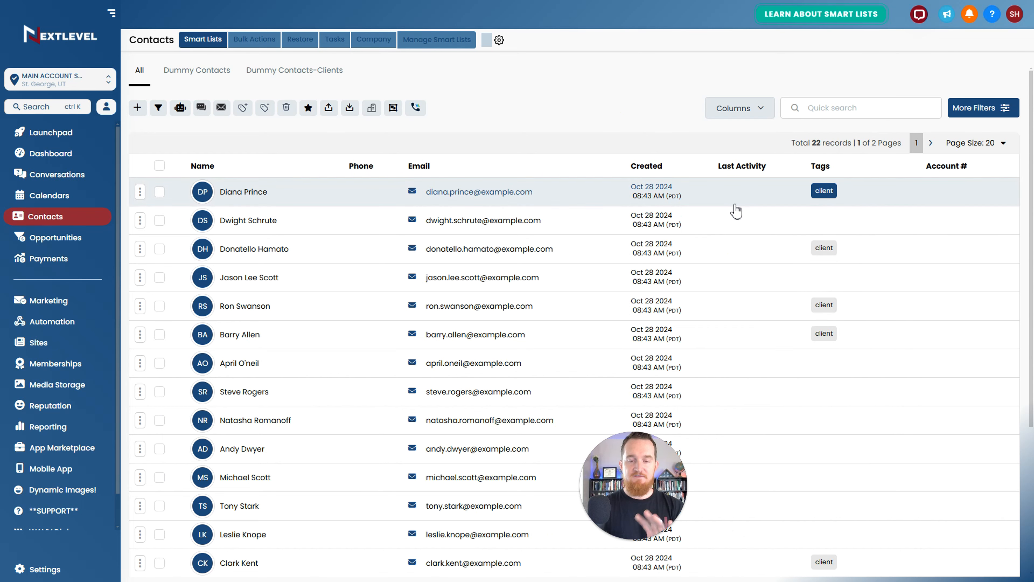
# Add the Account # column to the Dummy Contacts smart list and save the change to that list
pyautogui.click(214, 76)
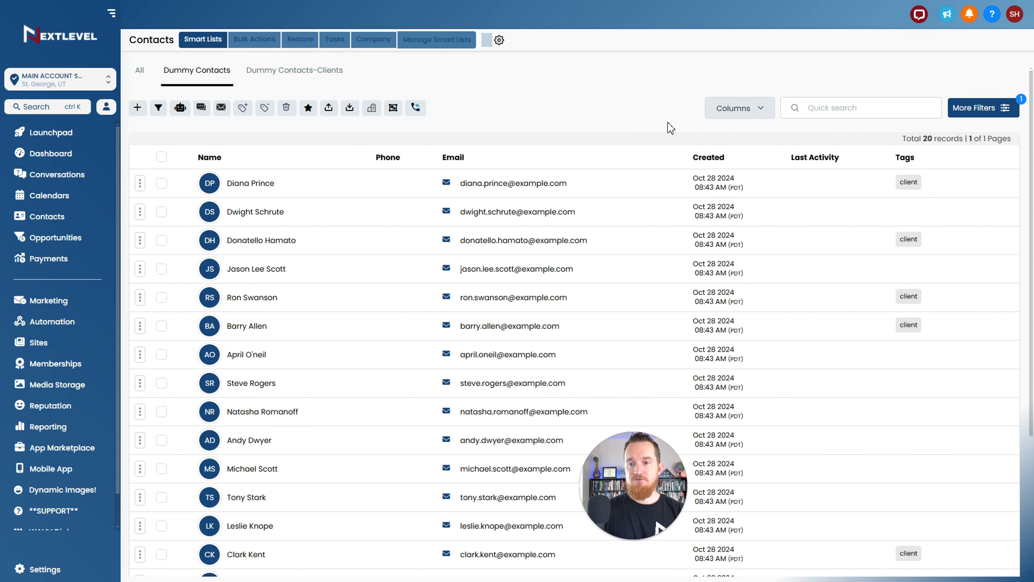
pyautogui.click(750, 111)
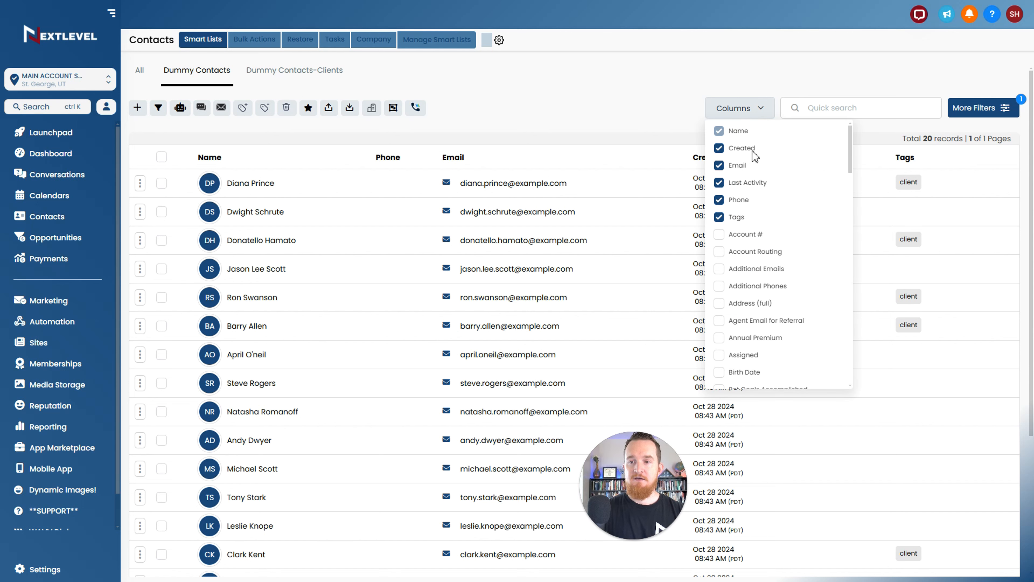
pyautogui.click(744, 240)
pyautogui.click(748, 111)
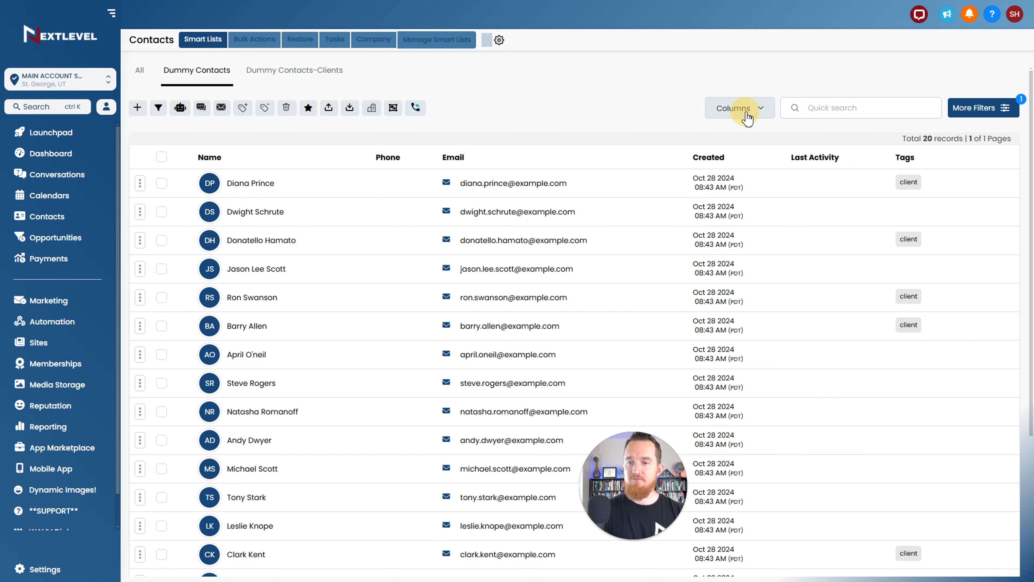
pyautogui.click(722, 236)
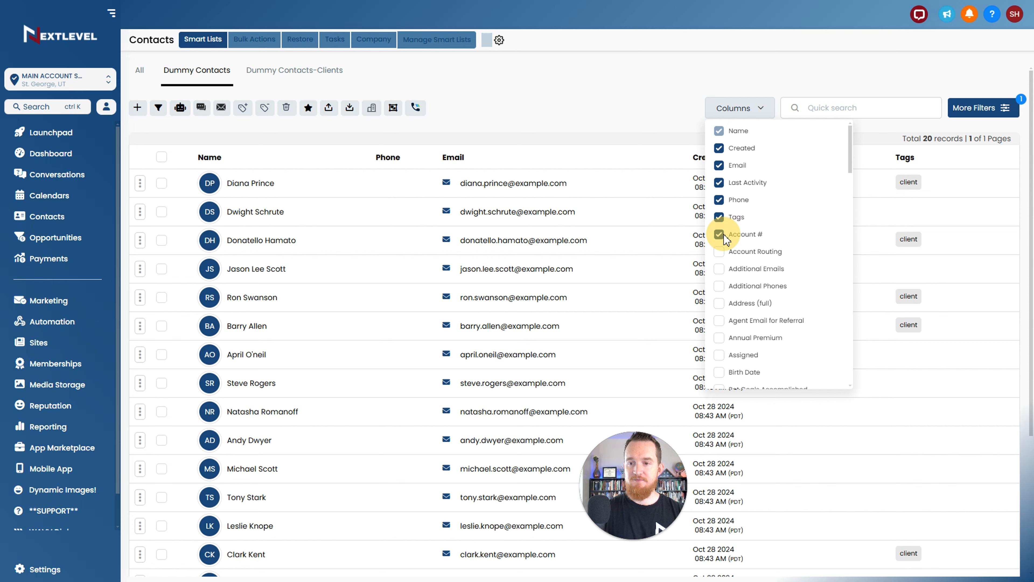
pyautogui.click(663, 117)
pyautogui.click(1004, 108)
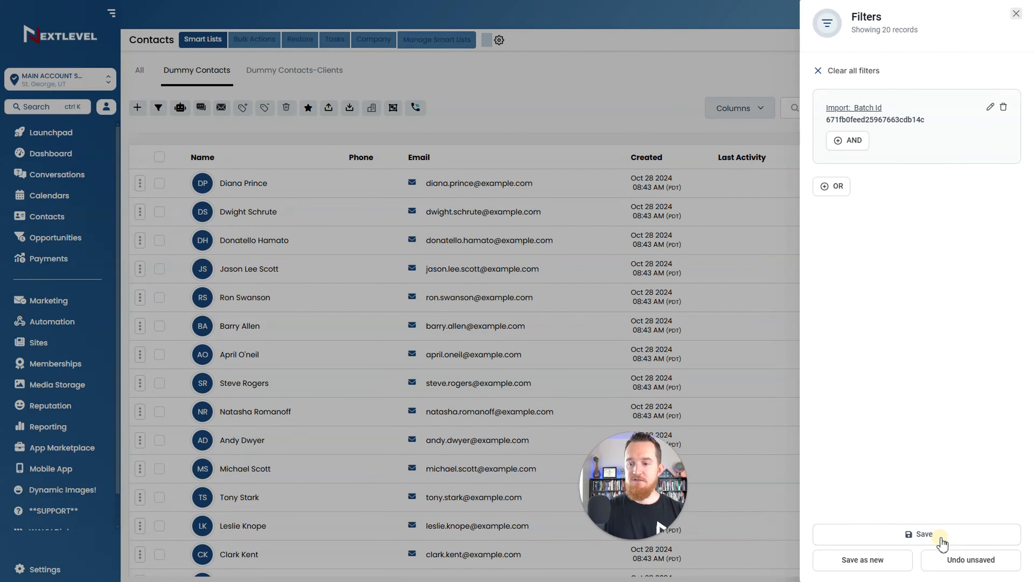
pyautogui.click(941, 539)
pyautogui.click(616, 101)
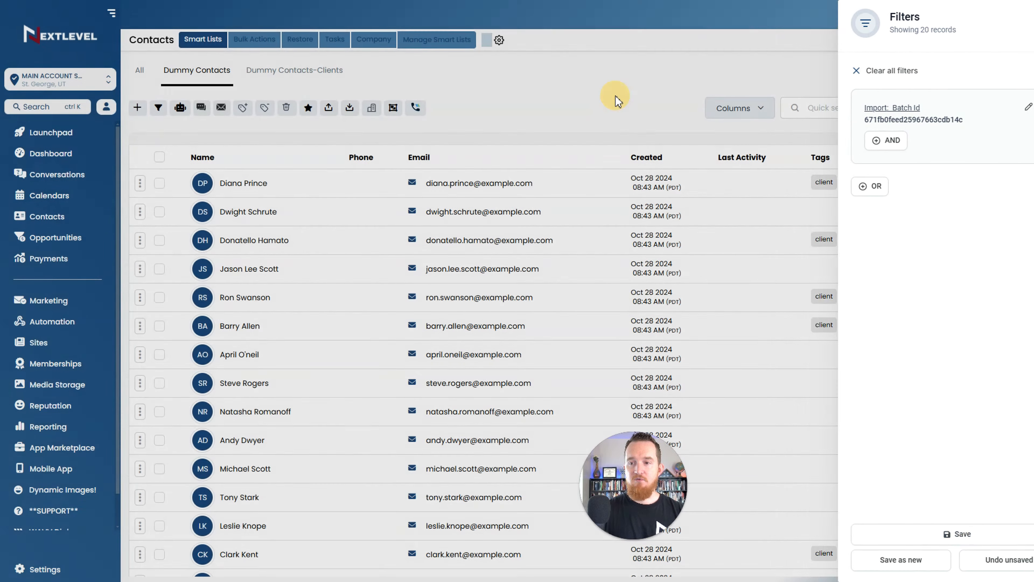
# Compare the columns shown in the Dummy Contacts-Clients, All and Dummy Contacts lists, checking for the Account # column
pyautogui.click(304, 71)
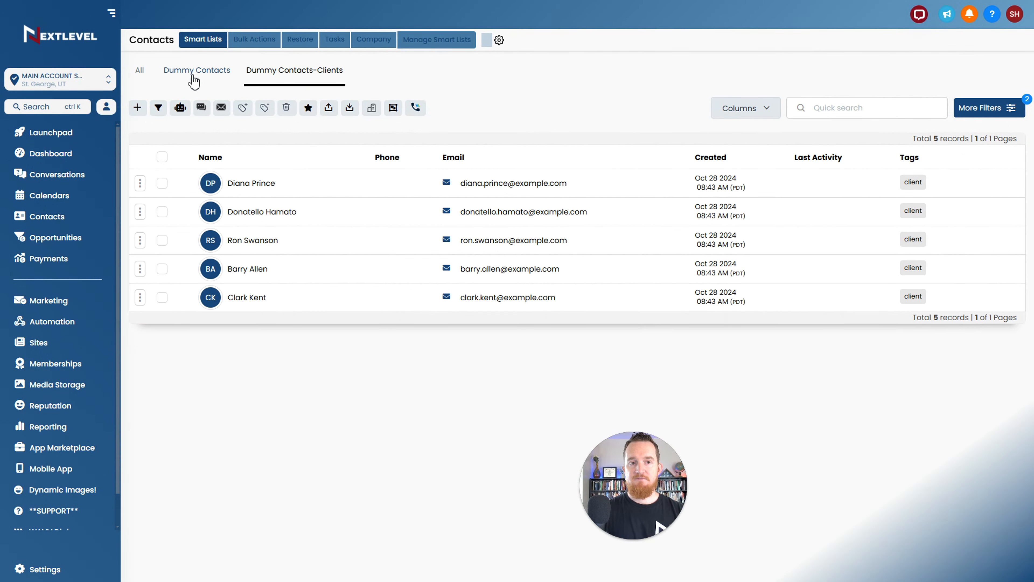
pyautogui.click(140, 71)
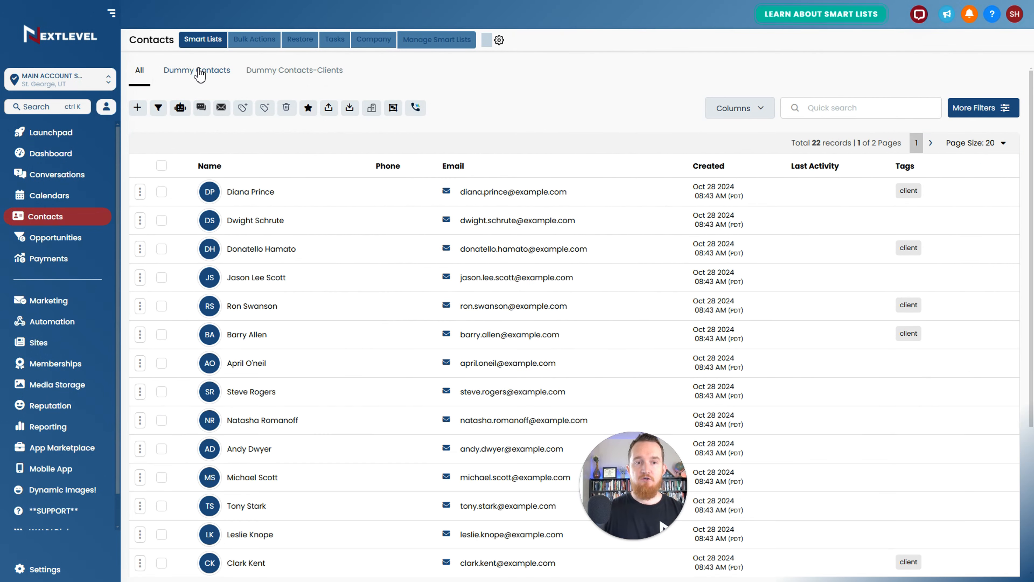
pyautogui.click(201, 71)
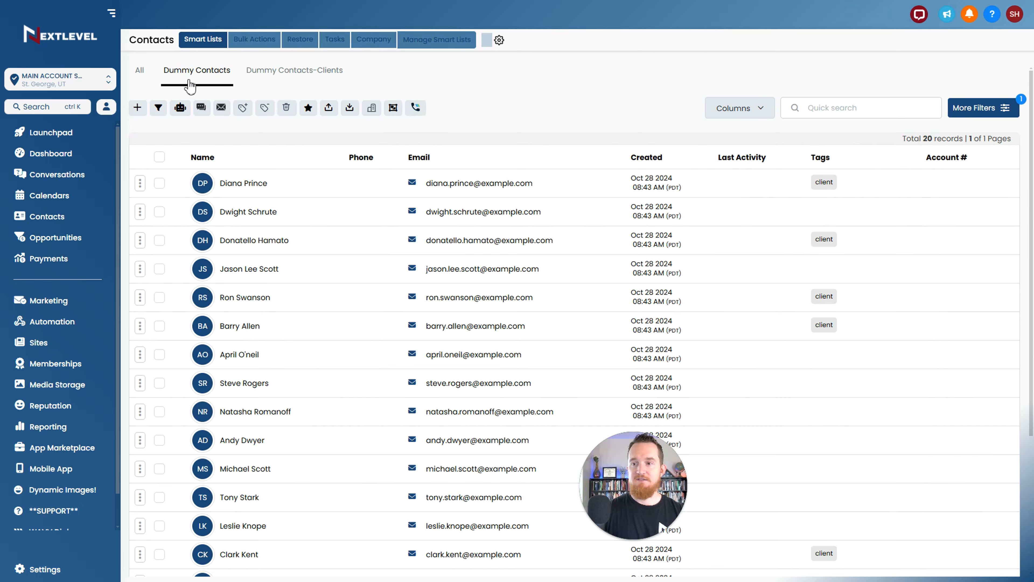
pyautogui.moveTo(986, 159); pyautogui.dragTo(878, 154)
pyautogui.click(631, 110)
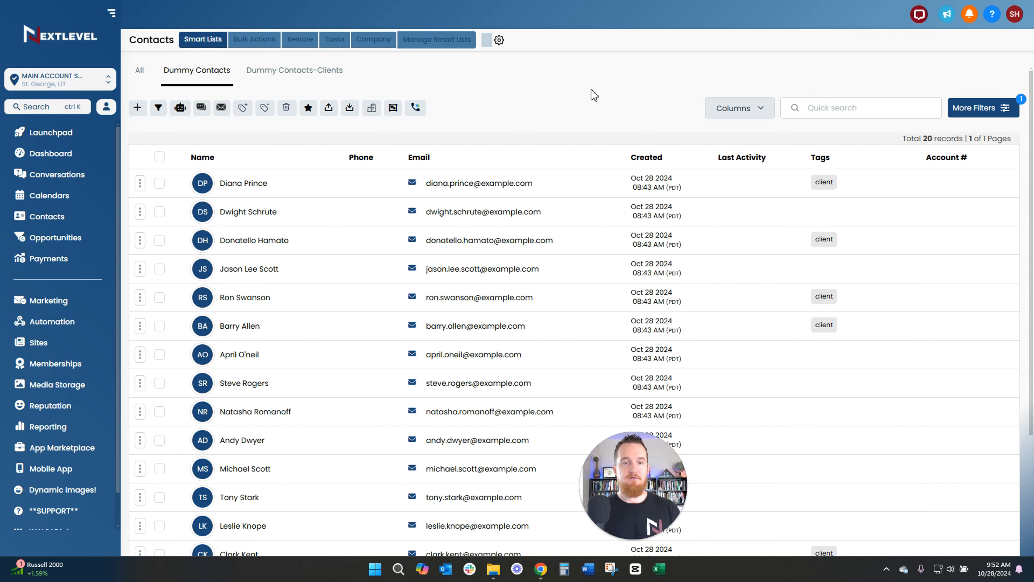
# Compare the two smart lists, select all contacts in Dummy Contacts-Clients, and return to the All list
pyautogui.click(324, 70)
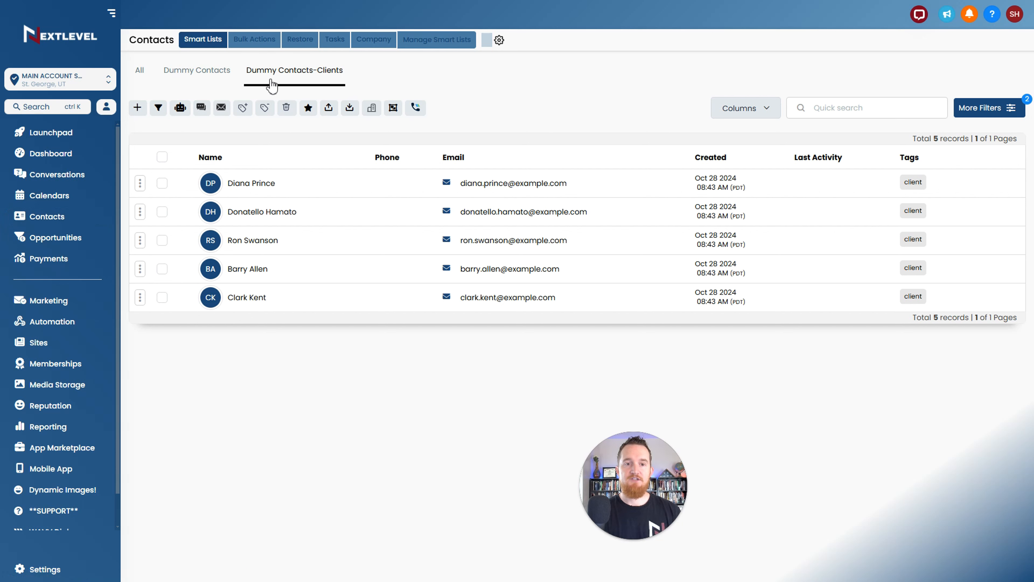
pyautogui.click(206, 77)
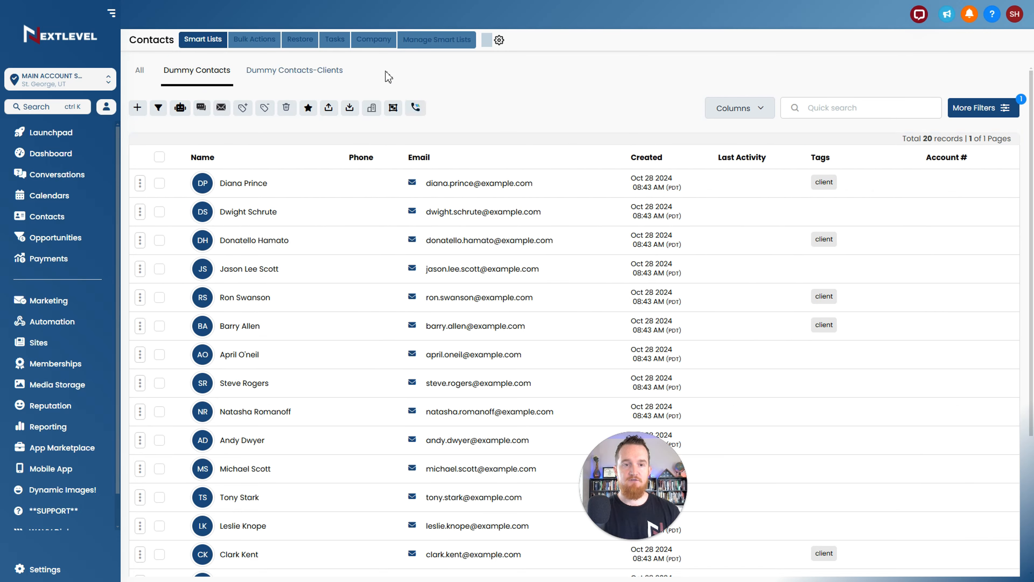
pyautogui.click(300, 76)
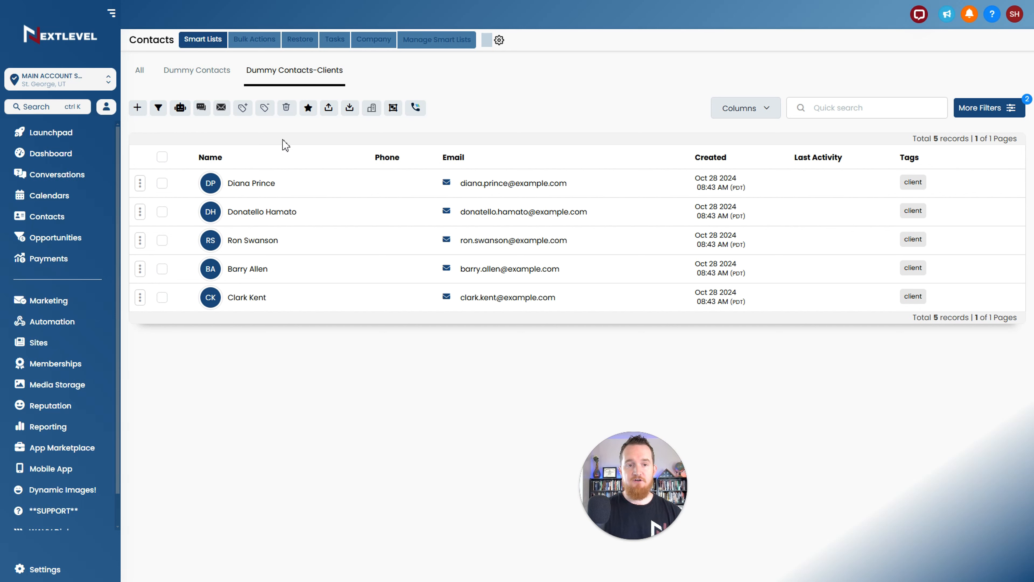
pyautogui.click(165, 160)
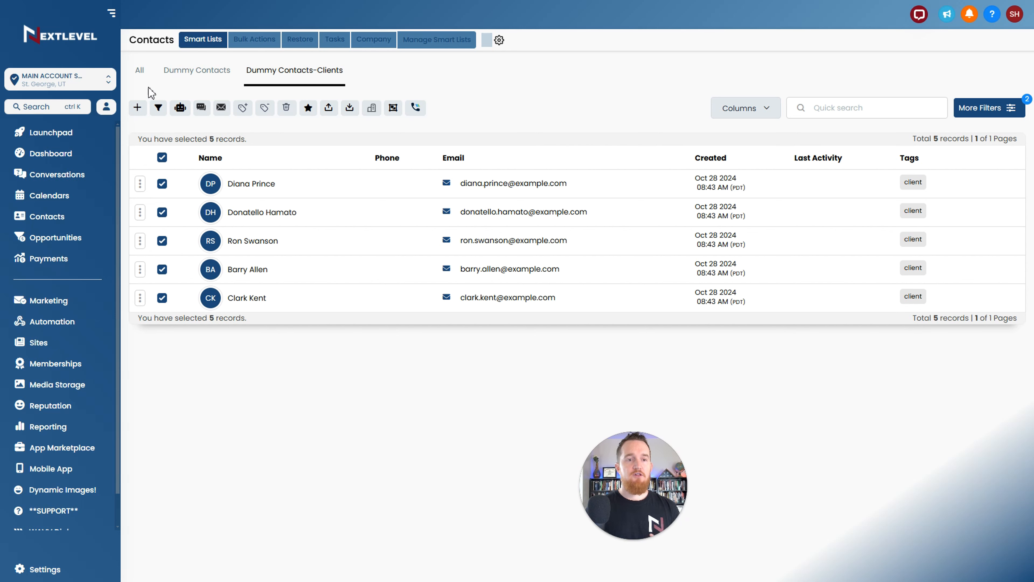
pyautogui.click(141, 73)
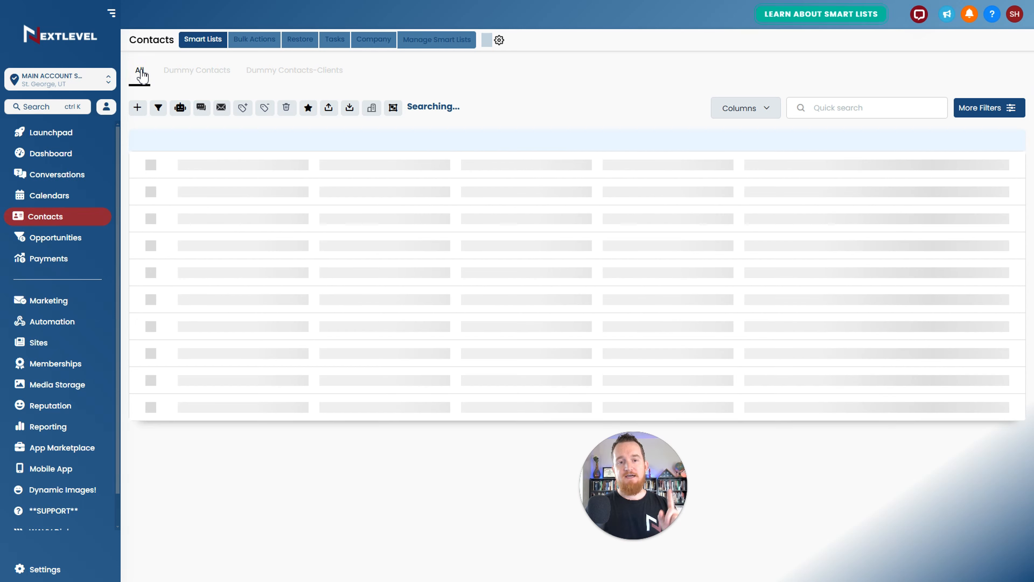
# Open the smart list management page from the Dummy Contacts-Clients list and examine the reordering handle and available list actions
pyautogui.click(295, 75)
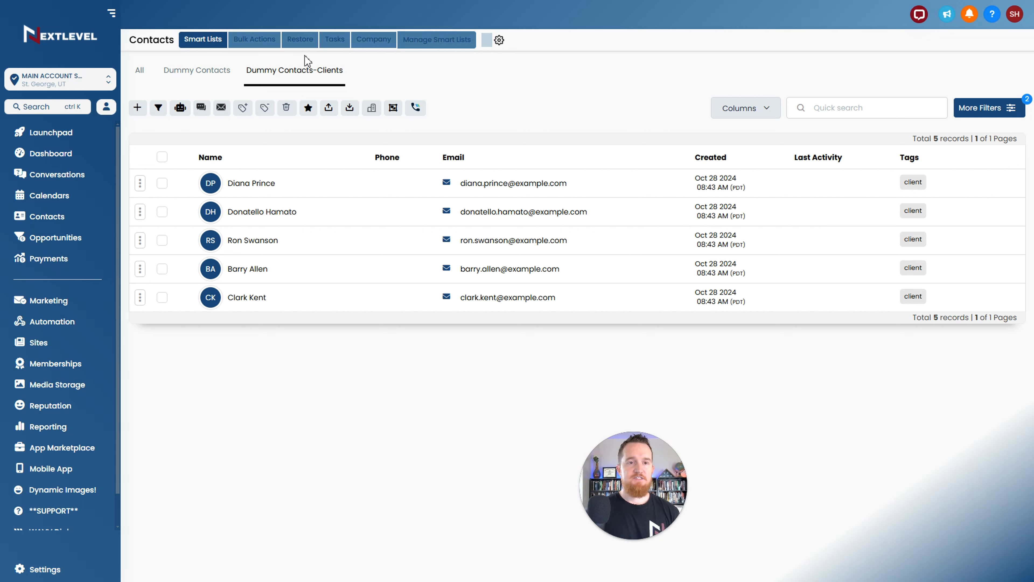
pyautogui.click(444, 48)
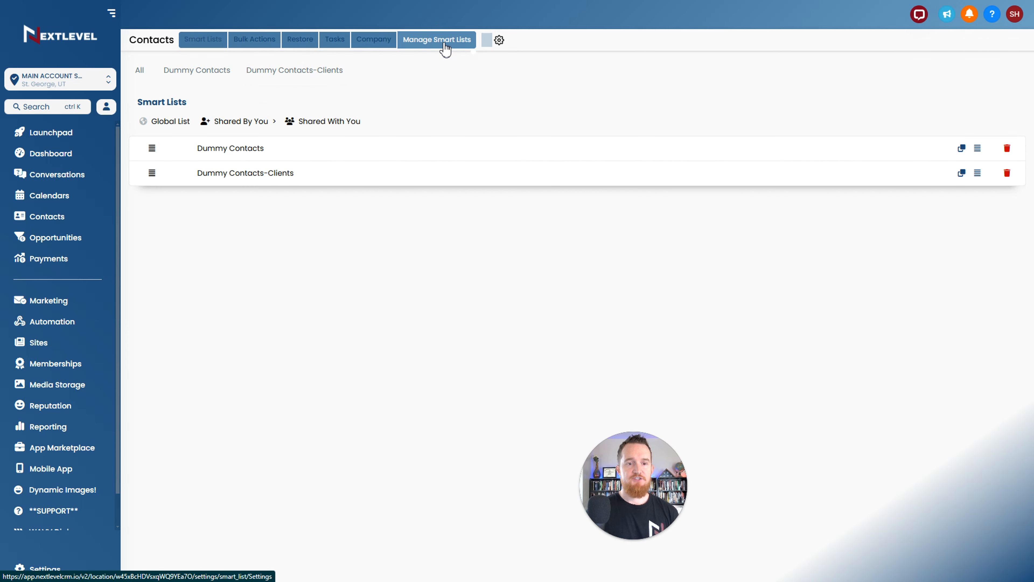
pyautogui.click(152, 173)
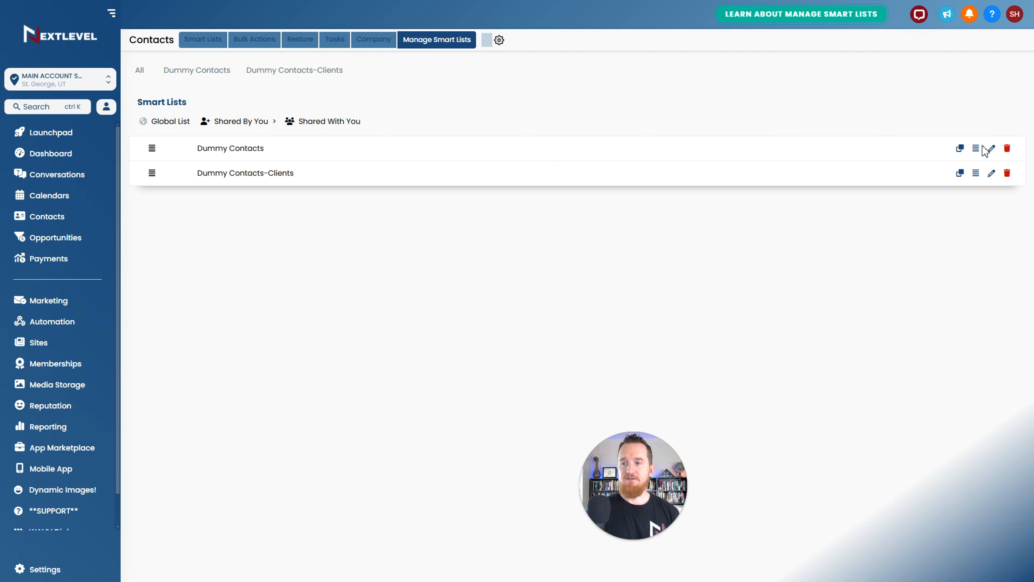